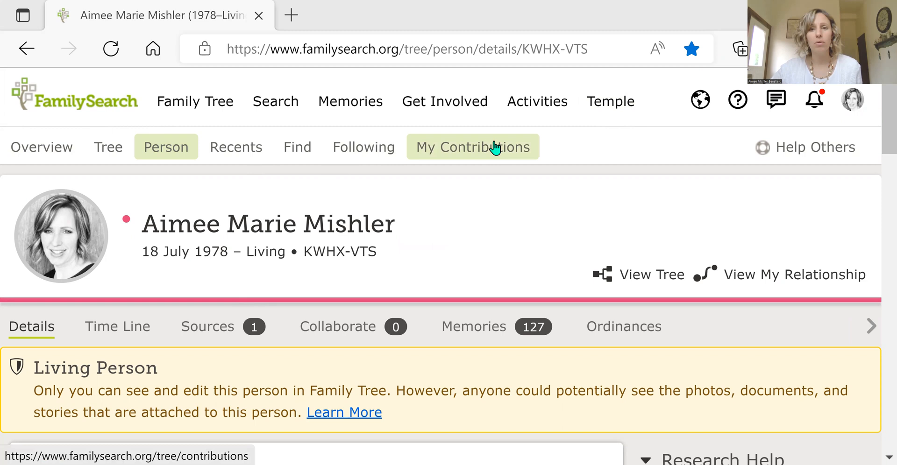
Step: Open the Get Involved overview and look through its introduction, How It Works and Get the App sections
{"action": "left_click", "coordinate": [456, 110]}
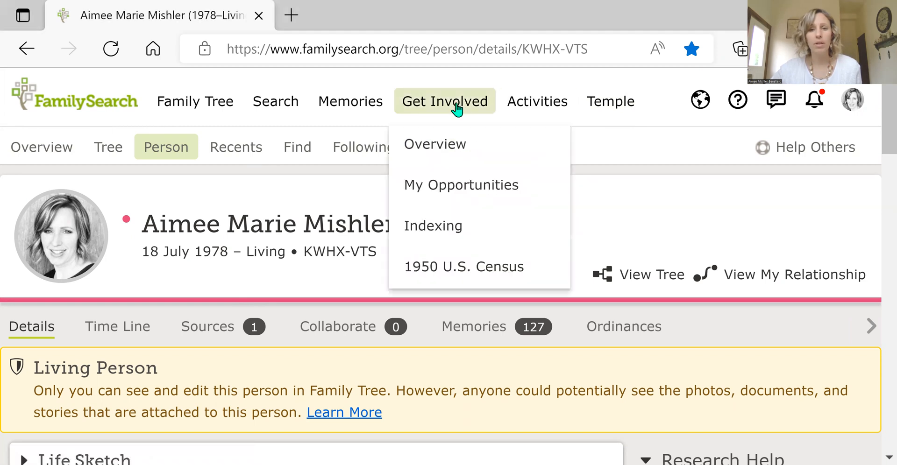
{"action": "left_click", "coordinate": [438, 145]}
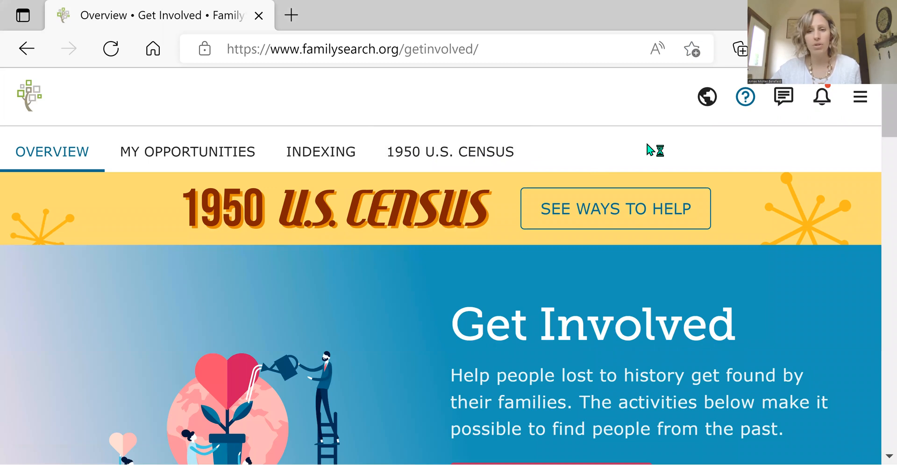
{"action": "scroll", "coordinate": [391, 329], "scroll_direction": "down", "scroll_amount": 1}
{"action": "scroll", "coordinate": [390, 336], "scroll_direction": "down", "scroll_amount": 2}
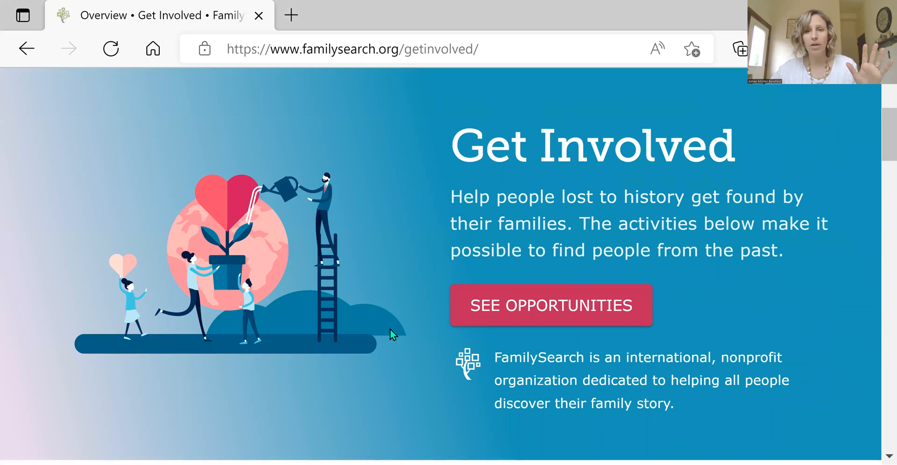
{"action": "scroll", "coordinate": [390, 330], "scroll_direction": "down", "scroll_amount": 2}
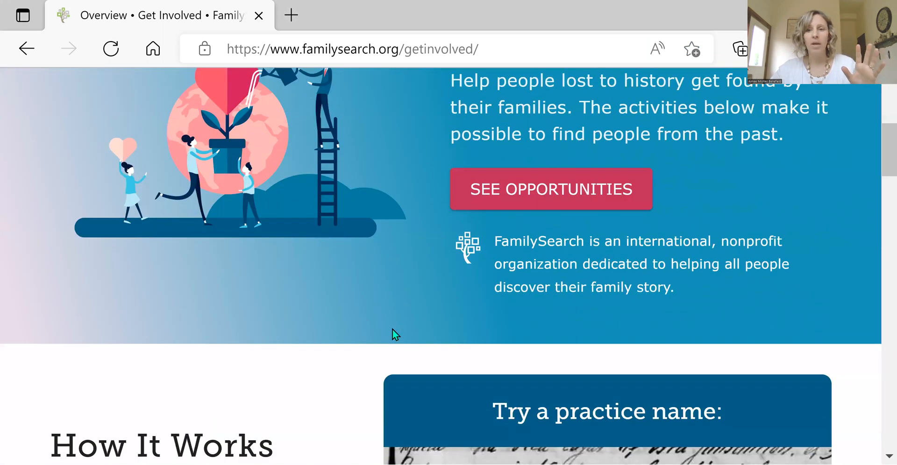
{"action": "scroll", "coordinate": [392, 334], "scroll_direction": "down", "scroll_amount": 4}
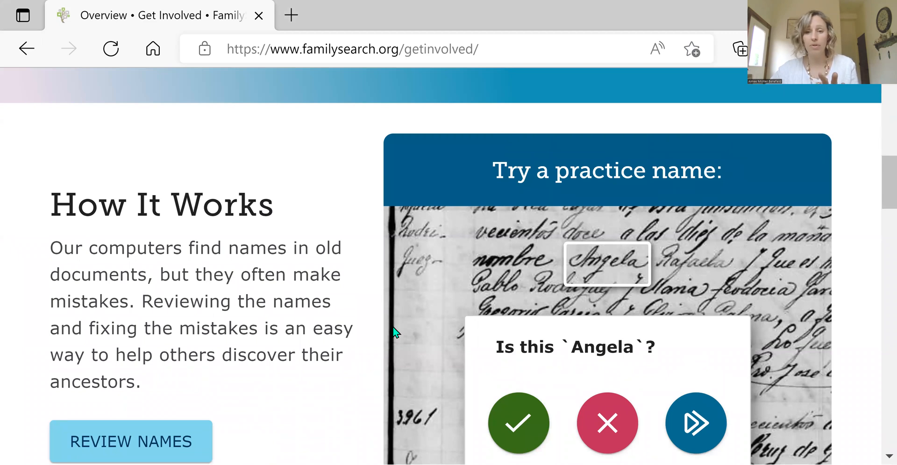
{"action": "scroll", "coordinate": [394, 332], "scroll_direction": "down", "scroll_amount": 2}
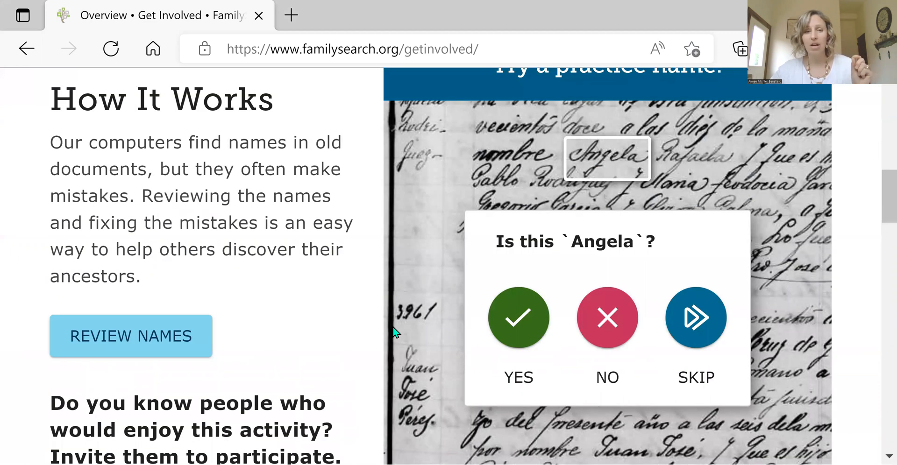
{"action": "scroll", "coordinate": [394, 332], "scroll_direction": "down", "scroll_amount": 4}
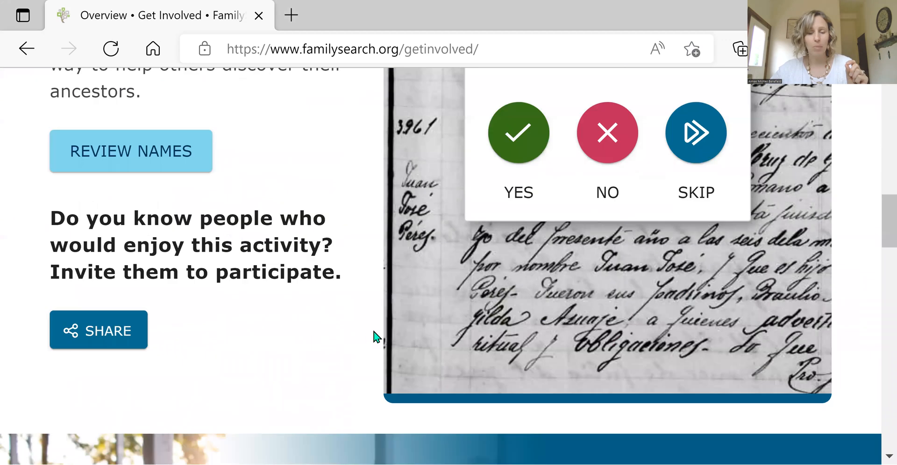
{"action": "scroll", "coordinate": [377, 336], "scroll_direction": "up", "scroll_amount": 1}
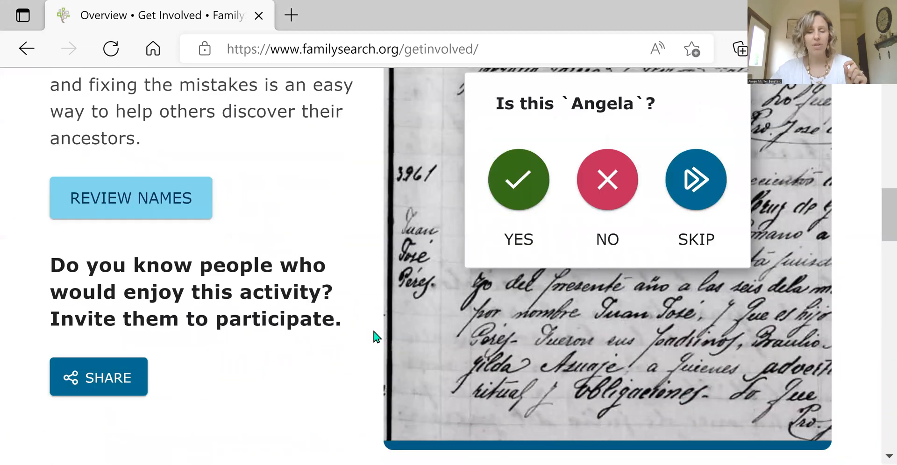
{"action": "scroll", "coordinate": [400, 329], "scroll_direction": "down", "scroll_amount": 8}
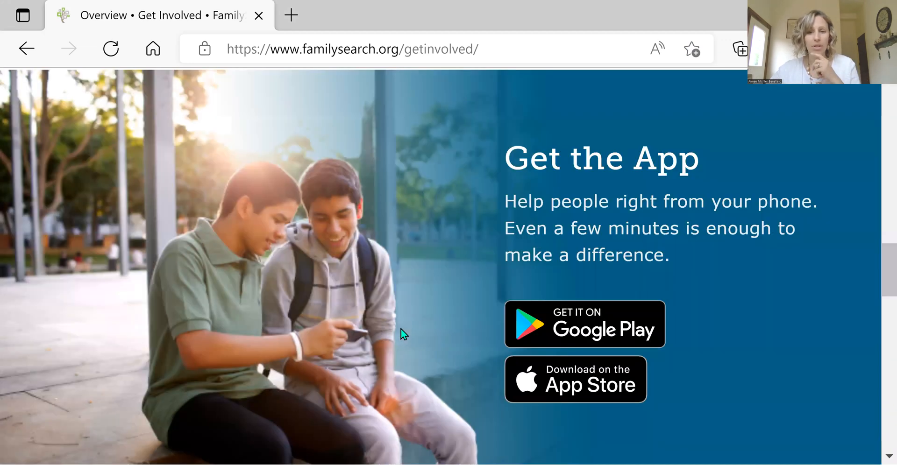
{"action": "scroll", "coordinate": [401, 333], "scroll_direction": "up", "scroll_amount": 5}
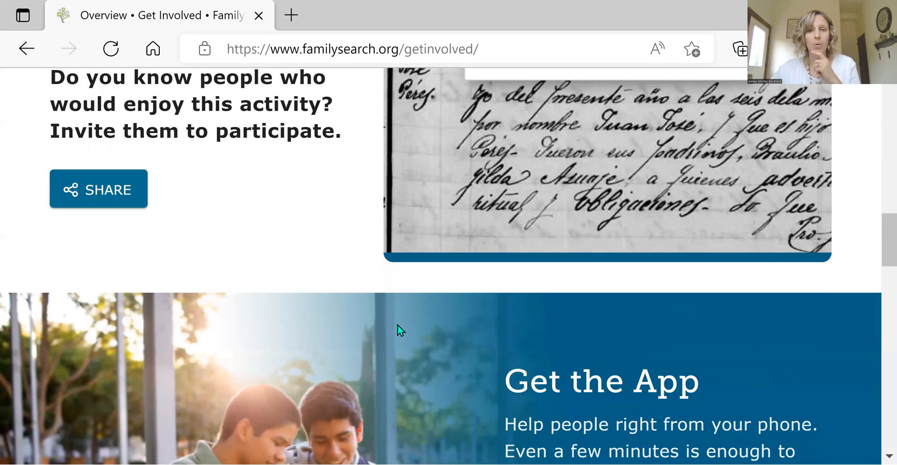
Step: Go to My Opportunities and look through the Indexing, Review Names and Volunteer where you are sections
{"action": "scroll", "coordinate": [397, 325], "scroll_direction": "up", "scroll_amount": 12}
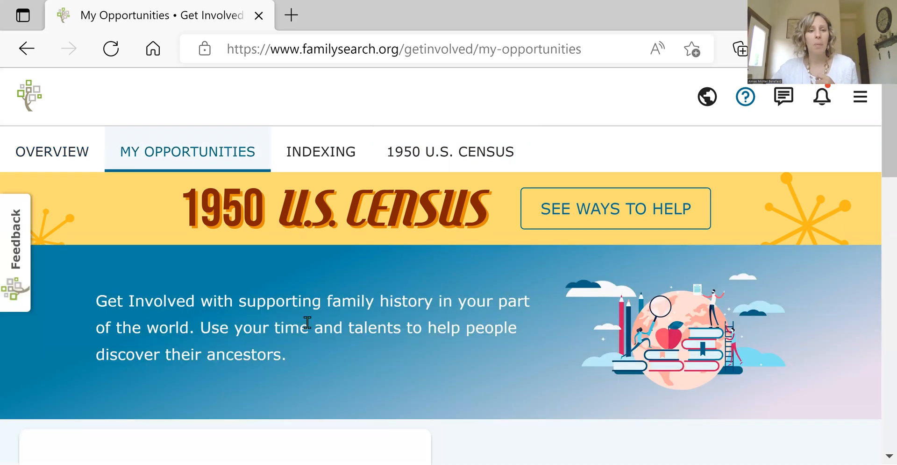
{"action": "scroll", "coordinate": [339, 345], "scroll_direction": "down", "scroll_amount": 1}
{"action": "scroll", "coordinate": [410, 332], "scroll_direction": "down", "scroll_amount": 8}
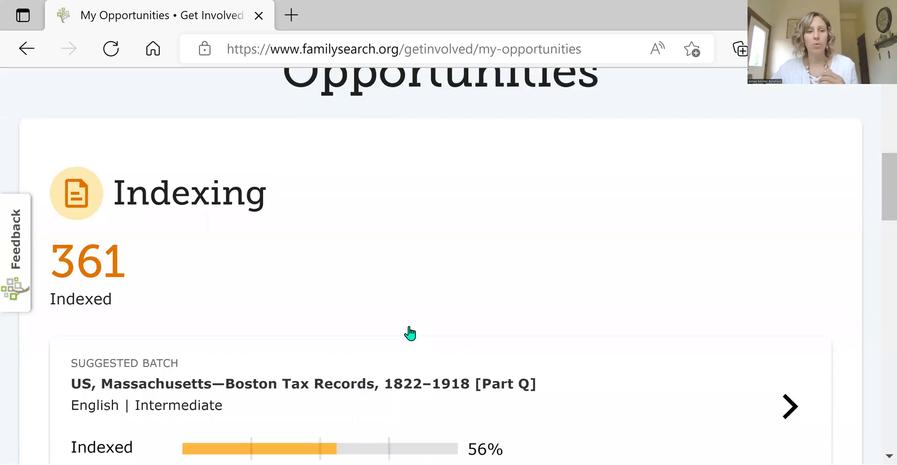
{"action": "scroll", "coordinate": [420, 329], "scroll_direction": "down", "scroll_amount": 2}
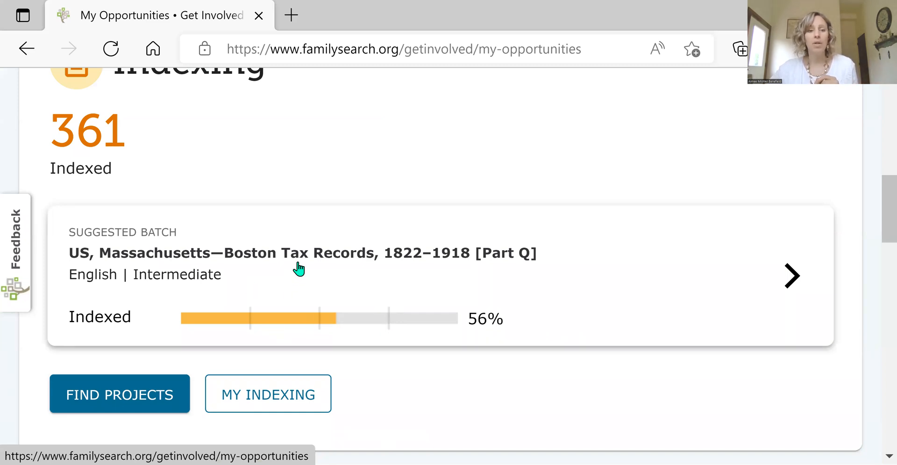
{"action": "scroll", "coordinate": [299, 270], "scroll_direction": "down", "scroll_amount": 3}
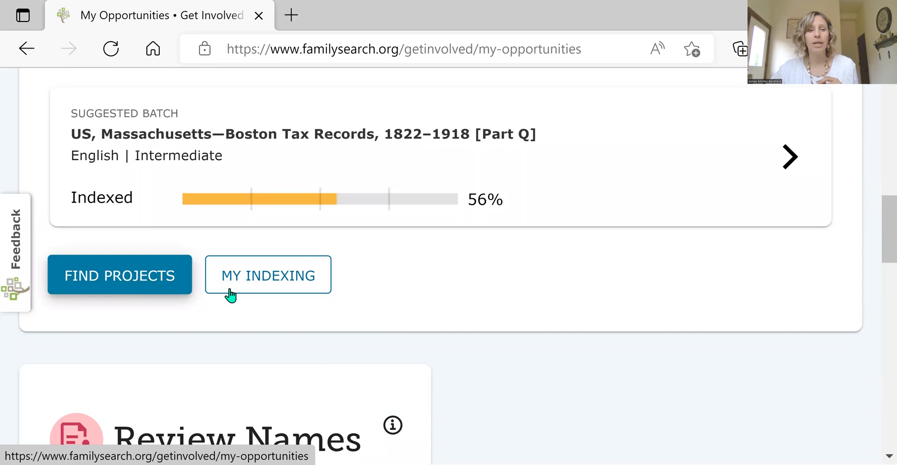
{"action": "scroll", "coordinate": [281, 304], "scroll_direction": "down", "scroll_amount": 7}
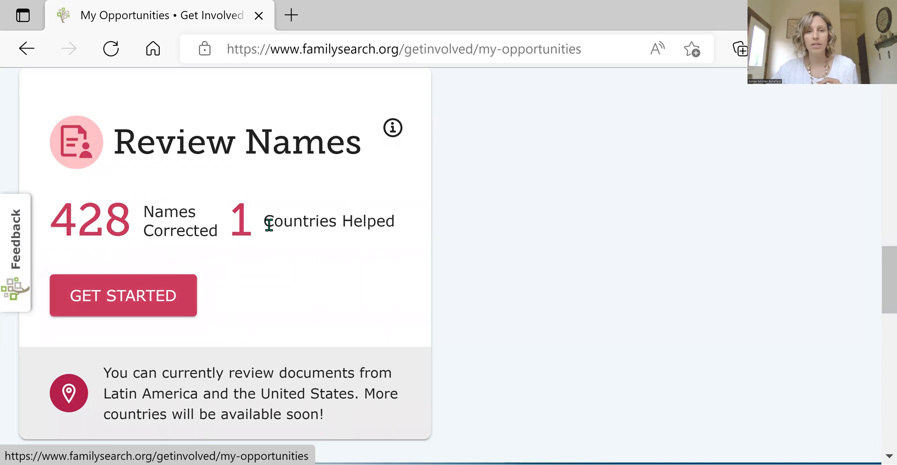
{"action": "scroll", "coordinate": [285, 245], "scroll_direction": "down", "scroll_amount": 2}
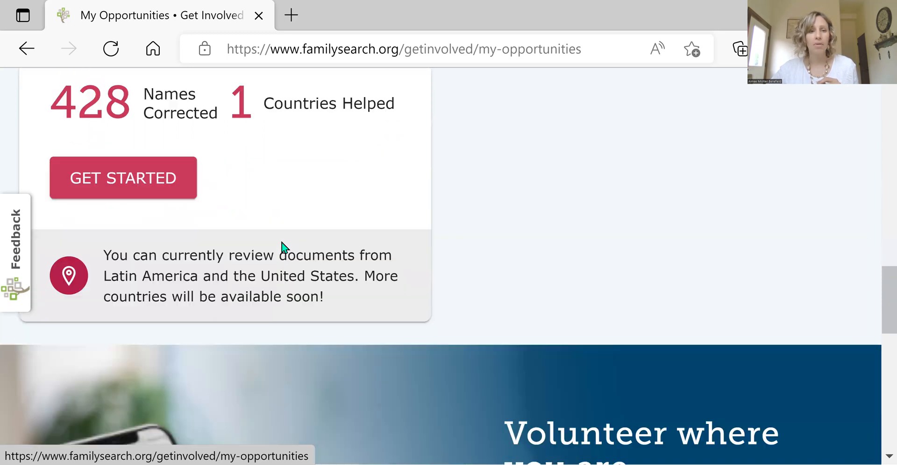
{"action": "scroll", "coordinate": [282, 246], "scroll_direction": "up", "scroll_amount": 1}
{"action": "scroll", "coordinate": [244, 219], "scroll_direction": "up", "scroll_amount": 3}
{"action": "scroll", "coordinate": [273, 244], "scroll_direction": "down", "scroll_amount": 4}
{"action": "scroll", "coordinate": [294, 264], "scroll_direction": "down", "scroll_amount": 5}
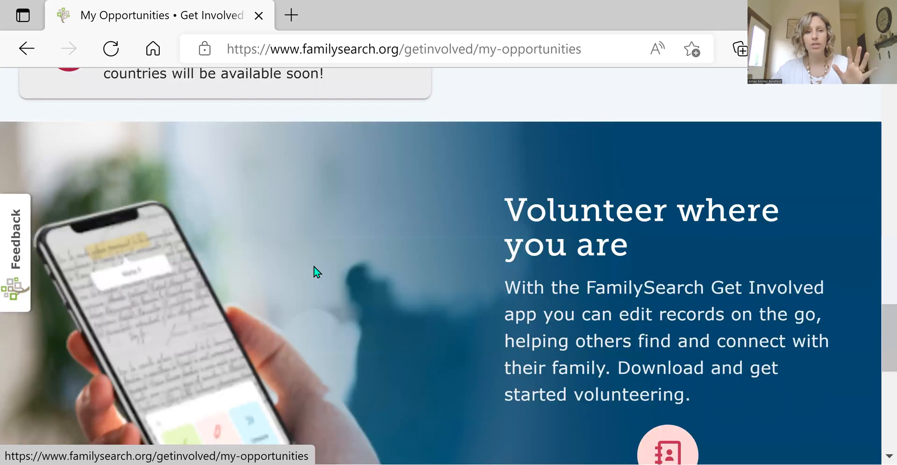
{"action": "scroll", "coordinate": [314, 267], "scroll_direction": "down", "scroll_amount": 2}
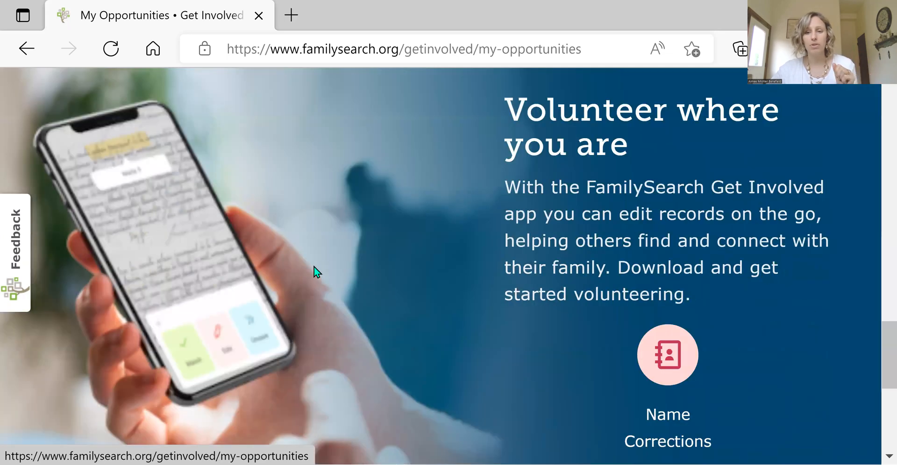
Step: Open the project finder from the Indexing section of the opportunities
{"action": "scroll", "coordinate": [314, 267], "scroll_direction": "up", "scroll_amount": 4}
{"action": "scroll", "coordinate": [313, 267], "scroll_direction": "up", "scroll_amount": 6}
{"action": "scroll", "coordinate": [314, 277], "scroll_direction": "up", "scroll_amount": 2}
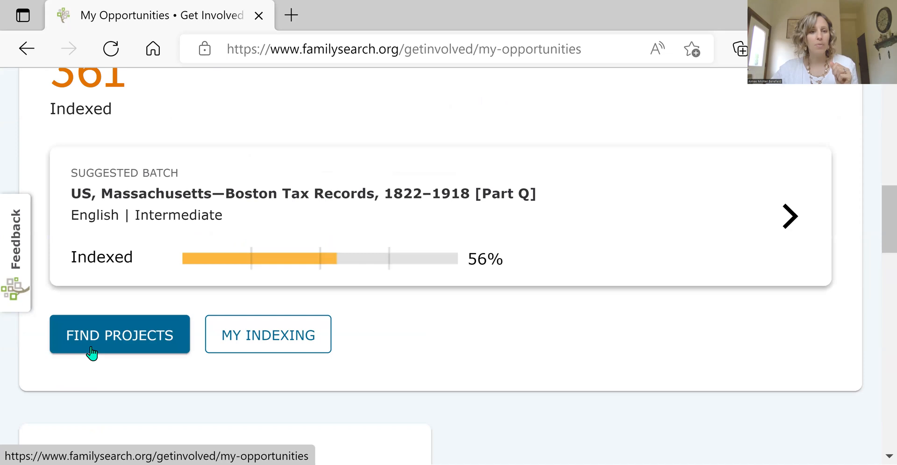
{"action": "left_click", "coordinate": [125, 337]}
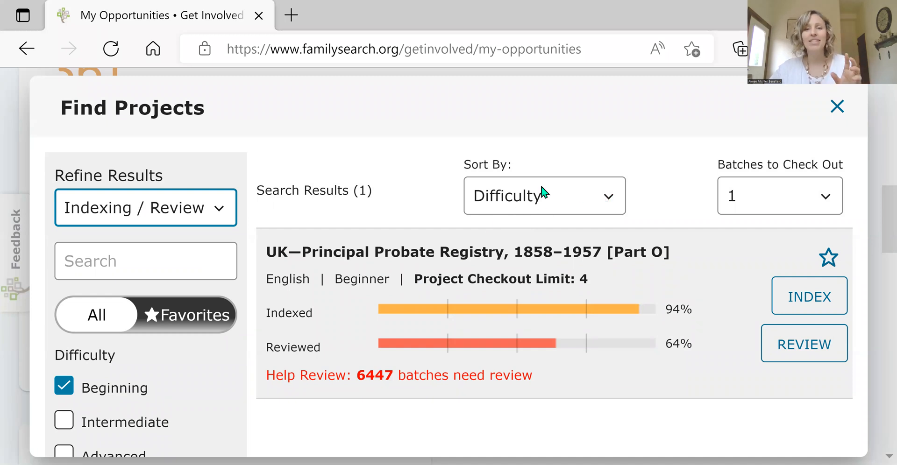
Step: Check which sort orders are offered for the list of indexing projects, keeping Difficulty selected
{"action": "left_click", "coordinate": [609, 200]}
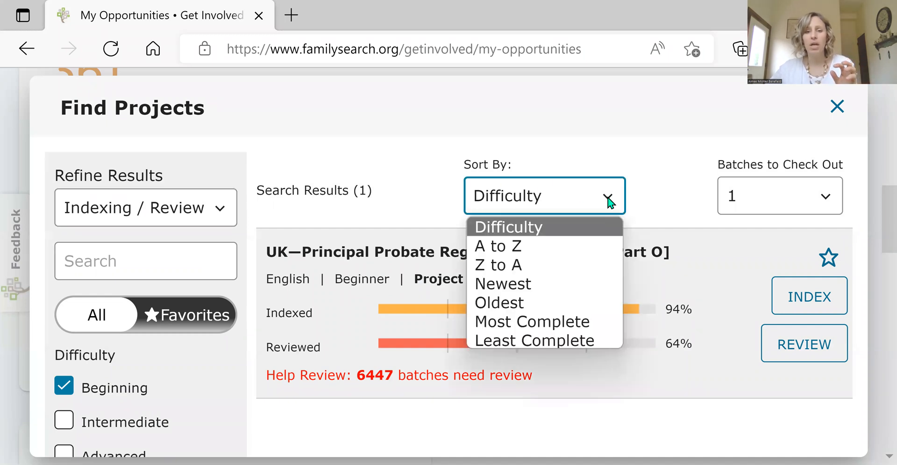
{"action": "left_click", "coordinate": [598, 199]}
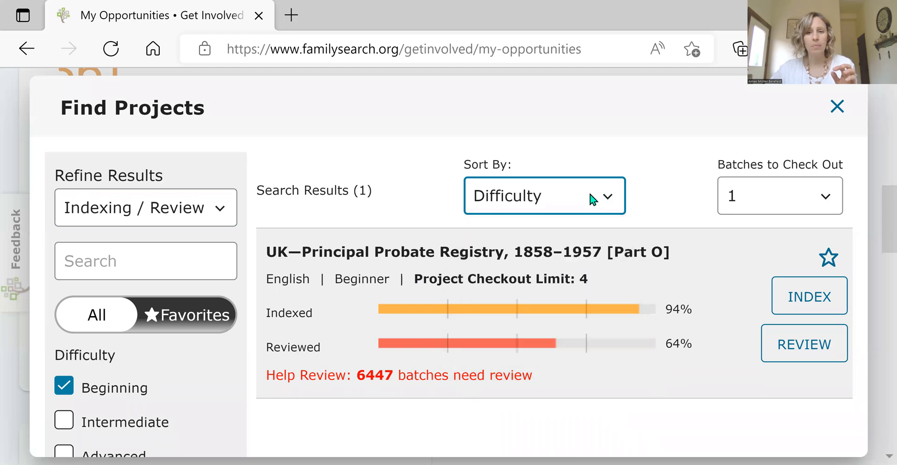
{"action": "left_click", "coordinate": [617, 197]}
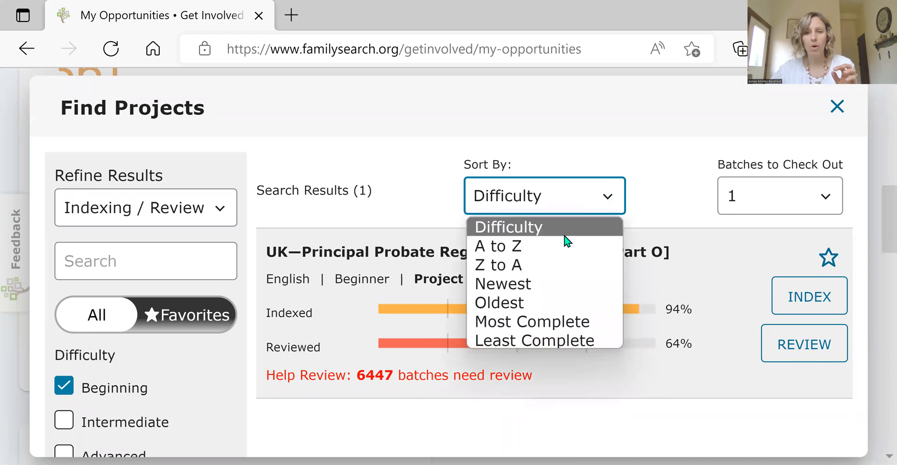
{"action": "left_click", "coordinate": [602, 193]}
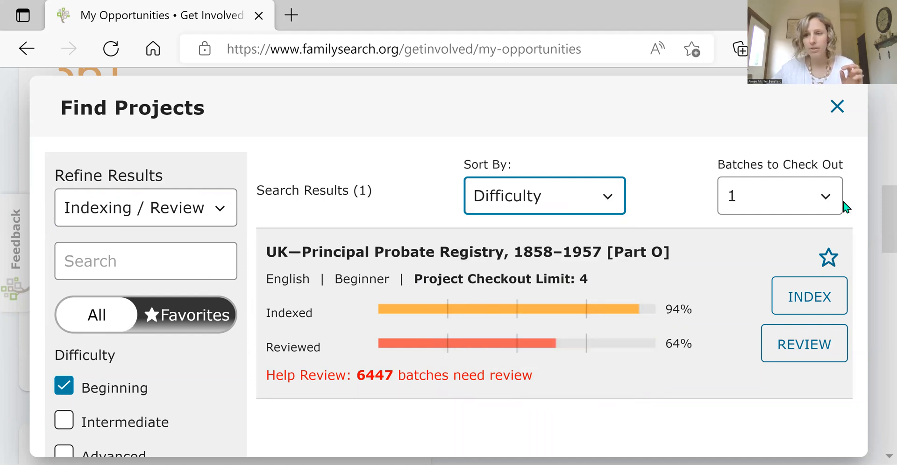
{"action": "left_click", "coordinate": [876, 249]}
Step: Reopen the project finder and check the choices for the number of batches to check out, keeping 1
{"action": "scroll", "coordinate": [145, 398], "scroll_direction": "up", "scroll_amount": 4}
{"action": "left_click", "coordinate": [91, 424]}
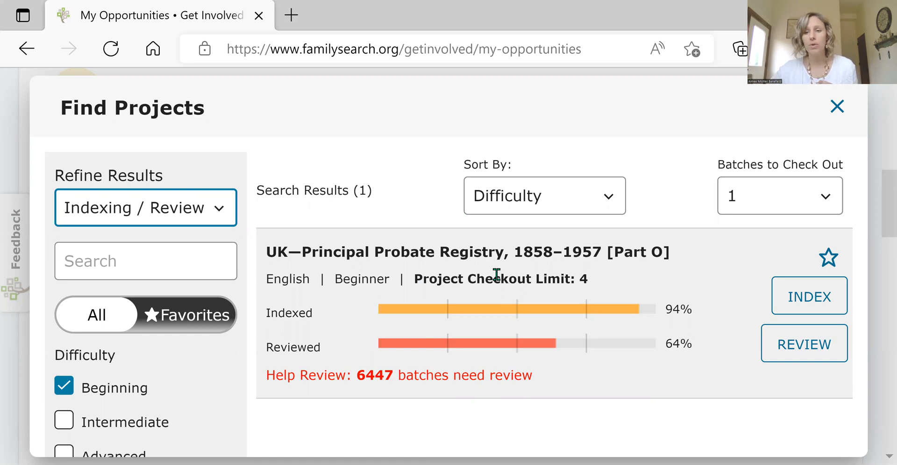
{"action": "left_click", "coordinate": [821, 200]}
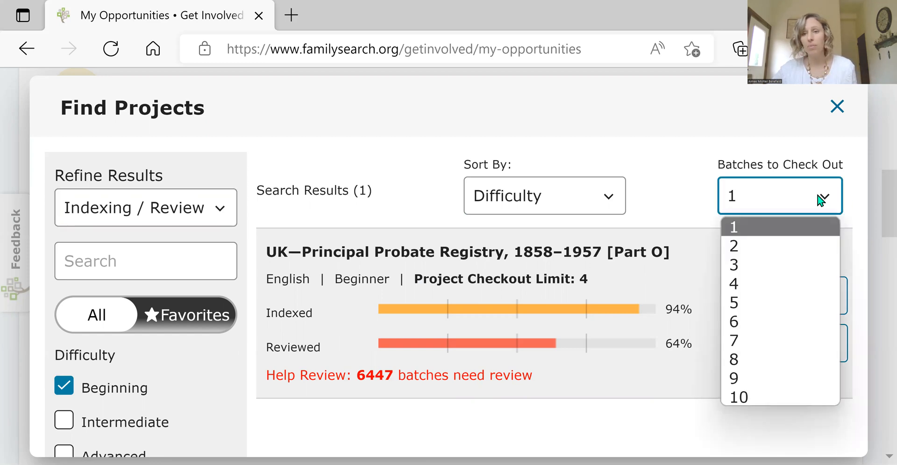
{"action": "left_click", "coordinate": [823, 199]}
{"action": "left_click", "coordinate": [824, 198]}
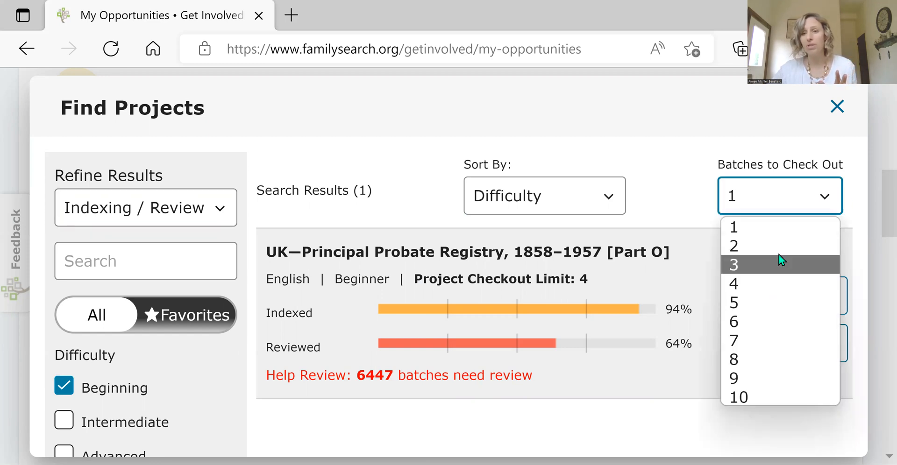
{"action": "left_click", "coordinate": [826, 198]}
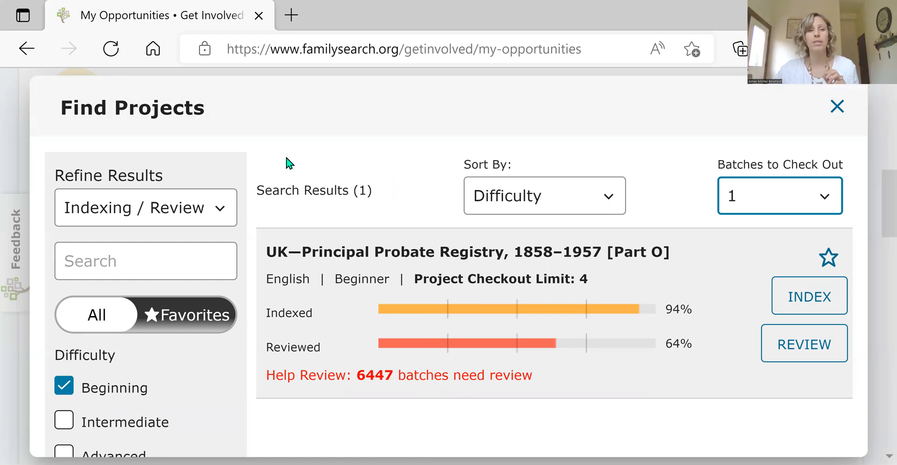
Step: Close the project finder and open the Indexing page at the 1950 U.S. Census project and My Indexing Totals
{"action": "left_click", "coordinate": [14, 117]}
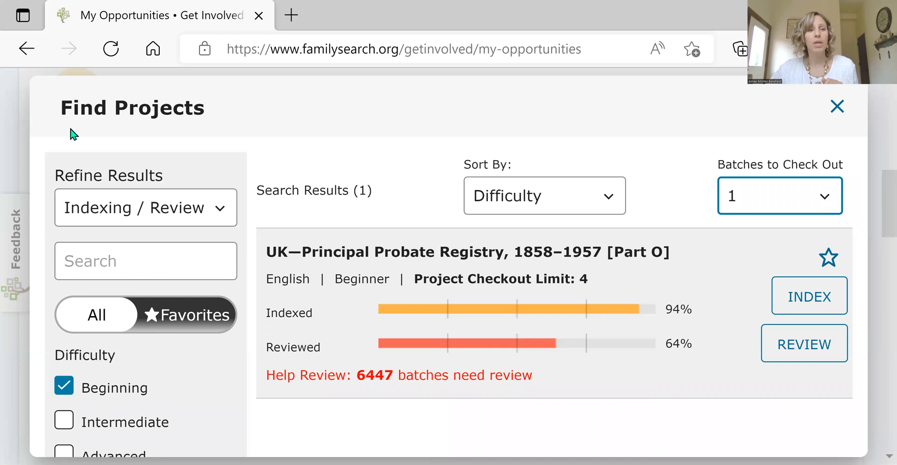
{"action": "scroll", "coordinate": [290, 275], "scroll_direction": "up", "scroll_amount": 5}
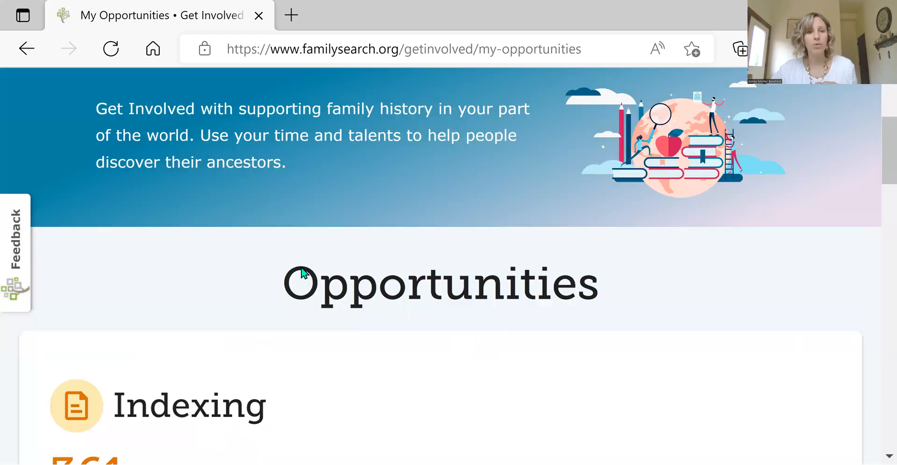
{"action": "scroll", "coordinate": [264, 227], "scroll_direction": "up", "scroll_amount": 3}
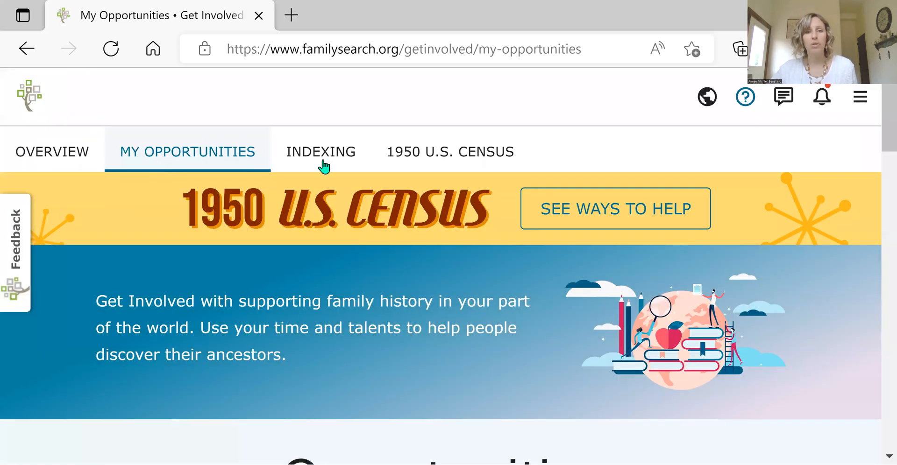
{"action": "left_click", "coordinate": [335, 152]}
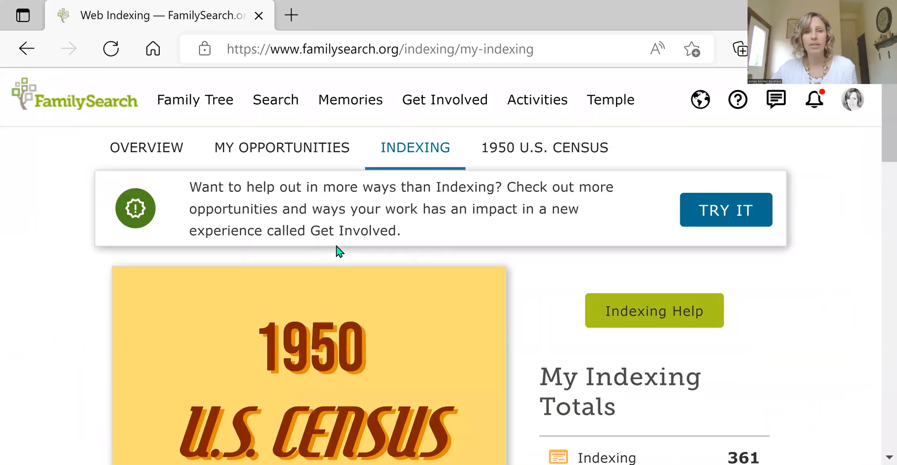
{"action": "scroll", "coordinate": [451, 249], "scroll_direction": "down", "scroll_amount": 1}
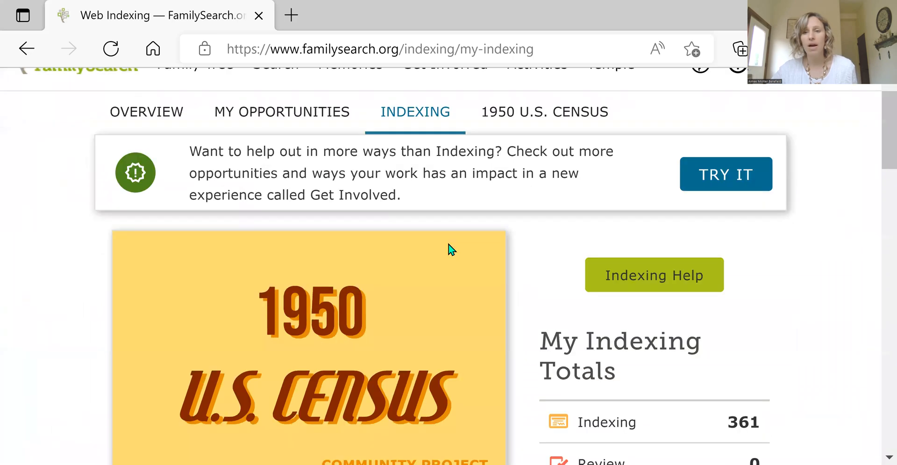
{"action": "scroll", "coordinate": [451, 249], "scroll_direction": "up", "scroll_amount": 1}
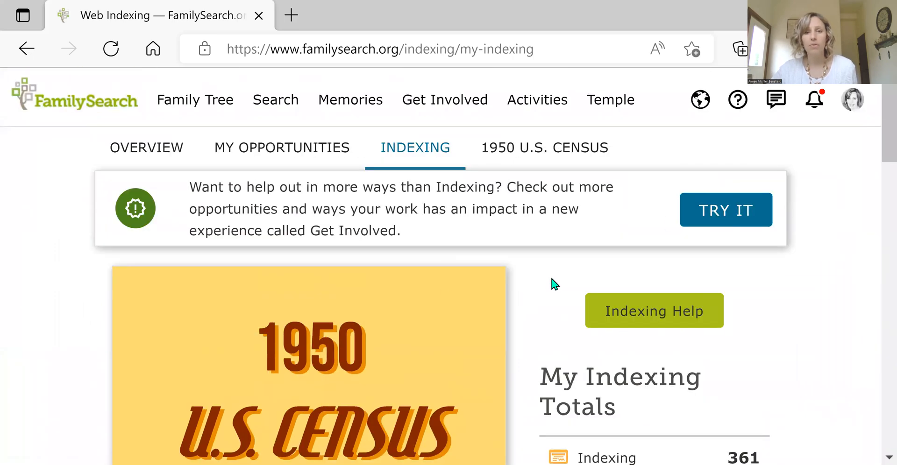
{"action": "scroll", "coordinate": [551, 287], "scroll_direction": "down", "scroll_amount": 1}
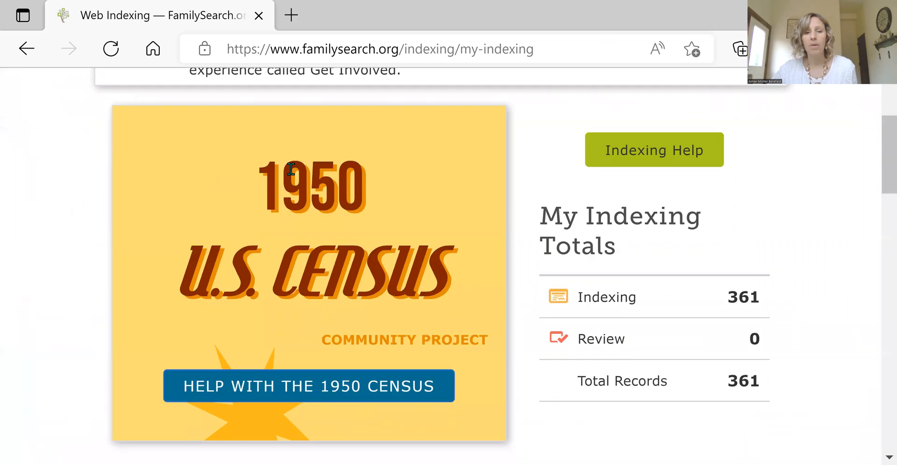
Step: Look over My Indexing Totals, My Batches, Messages and the Get Involved banner on the Indexing page
{"action": "scroll", "coordinate": [291, 170], "scroll_direction": "down", "scroll_amount": 1}
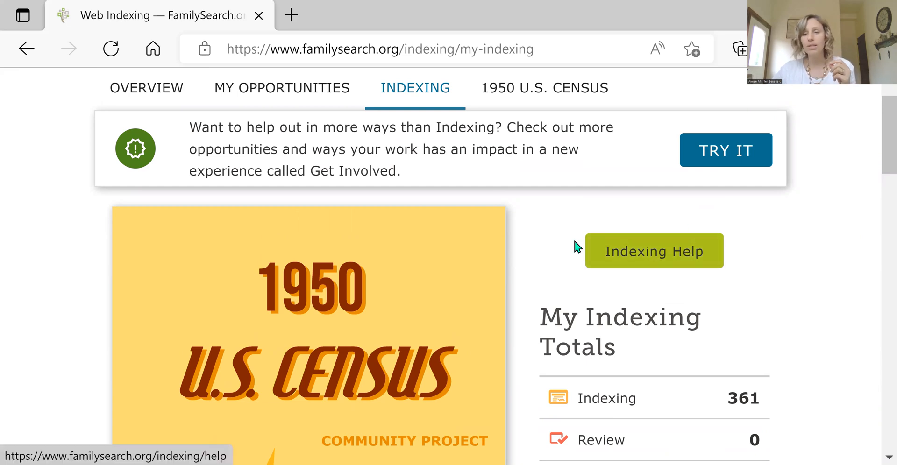
{"action": "scroll", "coordinate": [575, 247], "scroll_direction": "down", "scroll_amount": 1}
{"action": "scroll", "coordinate": [572, 228], "scroll_direction": "down", "scroll_amount": 2}
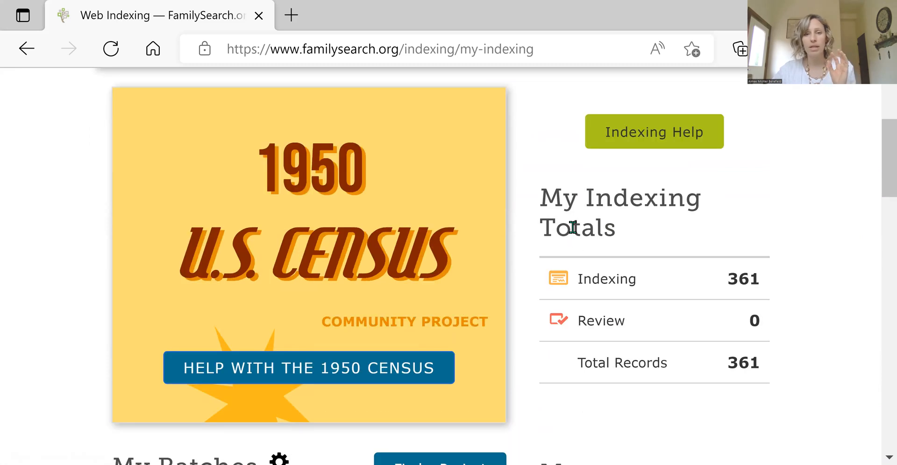
{"action": "scroll", "coordinate": [569, 216], "scroll_direction": "down", "scroll_amount": 1}
{"action": "scroll", "coordinate": [570, 217], "scroll_direction": "down", "scroll_amount": 2}
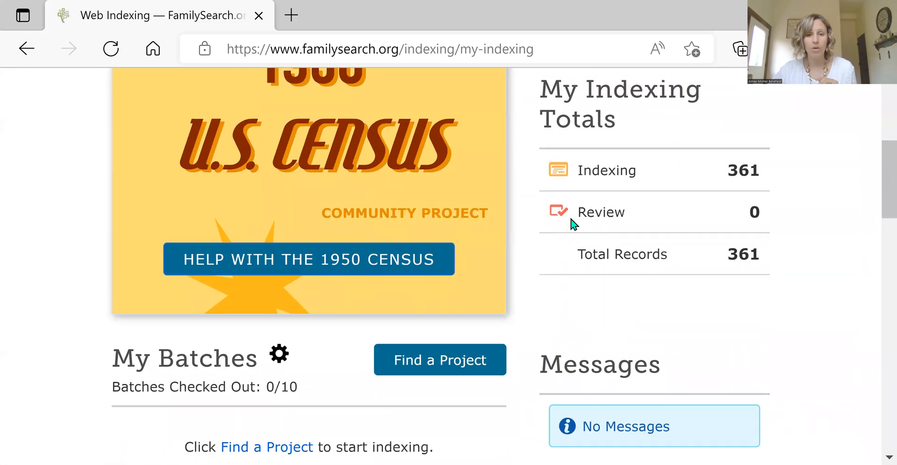
{"action": "scroll", "coordinate": [488, 242], "scroll_direction": "down", "scroll_amount": 1}
{"action": "scroll", "coordinate": [420, 299], "scroll_direction": "up", "scroll_amount": 1}
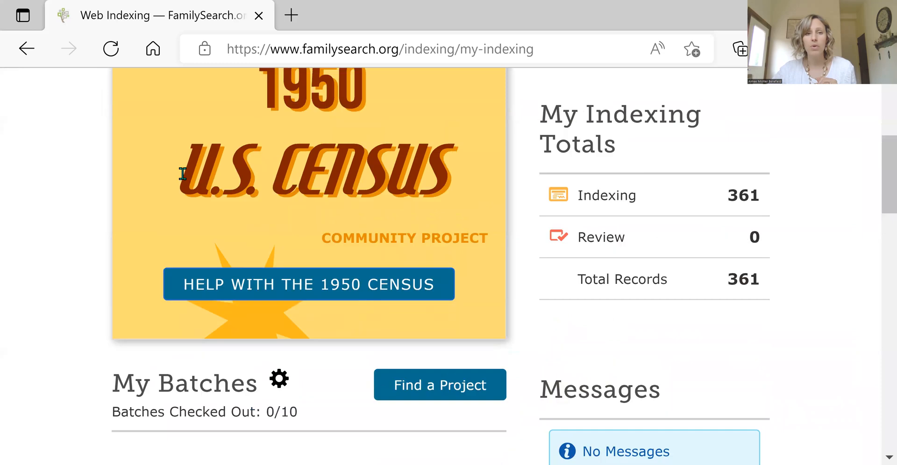
{"action": "scroll", "coordinate": [355, 335], "scroll_direction": "up", "scroll_amount": 1}
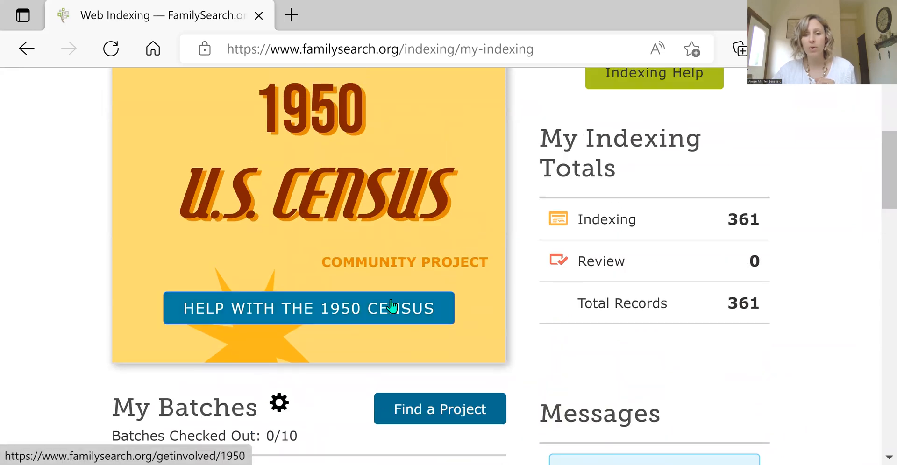
{"action": "scroll", "coordinate": [373, 309], "scroll_direction": "down", "scroll_amount": 2}
{"action": "scroll", "coordinate": [514, 313], "scroll_direction": "down", "scroll_amount": 1}
{"action": "scroll", "coordinate": [516, 312], "scroll_direction": "up", "scroll_amount": 2}
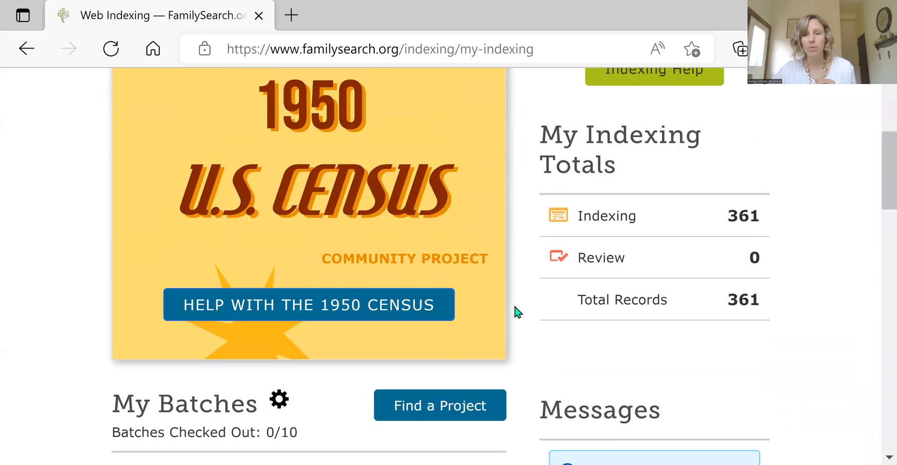
{"action": "scroll", "coordinate": [441, 304], "scroll_direction": "up", "scroll_amount": 5}
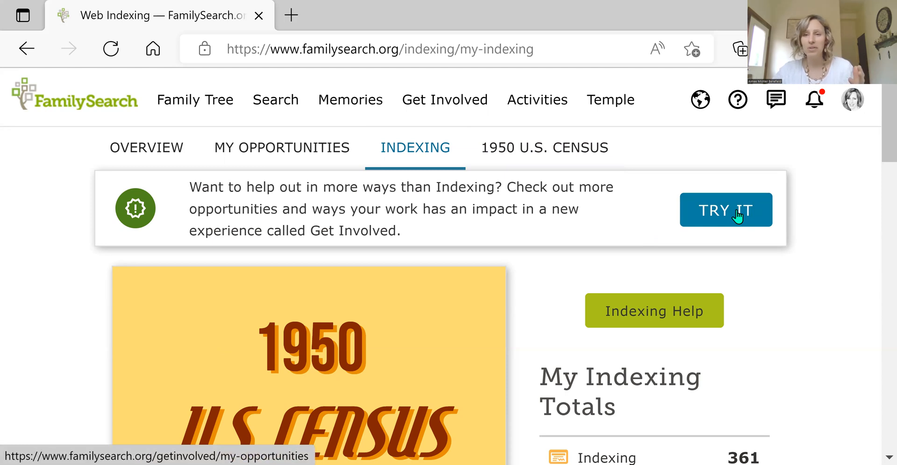
Step: Open the 1950 U.S. Census community project from the Indexing page and view its Review Families and Review Names options
{"action": "scroll", "coordinate": [458, 307], "scroll_direction": "down", "scroll_amount": 4}
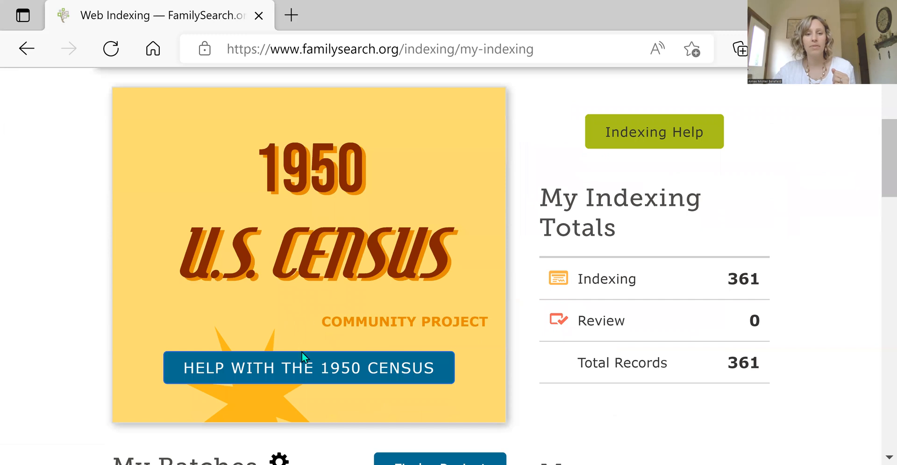
{"action": "left_click", "coordinate": [303, 367]}
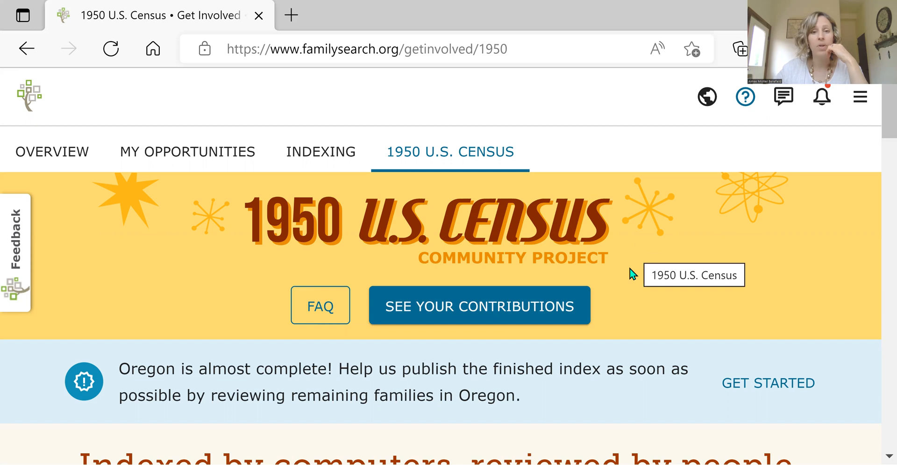
{"action": "scroll", "coordinate": [573, 284], "scroll_direction": "down", "scroll_amount": 3}
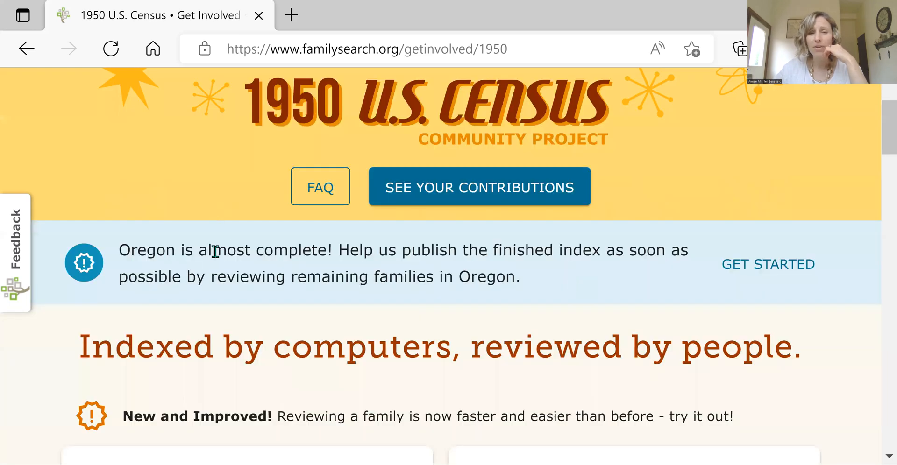
{"action": "scroll", "coordinate": [258, 226], "scroll_direction": "up", "scroll_amount": 1}
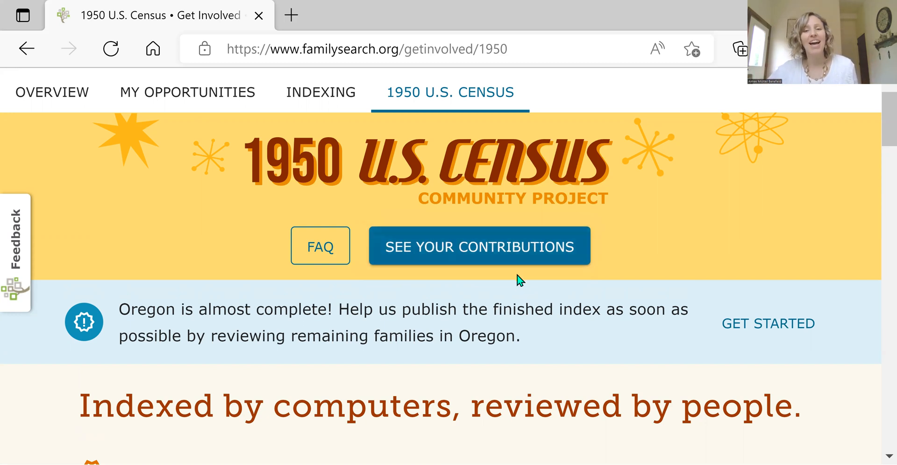
{"action": "scroll", "coordinate": [516, 250], "scroll_direction": "down", "scroll_amount": 4}
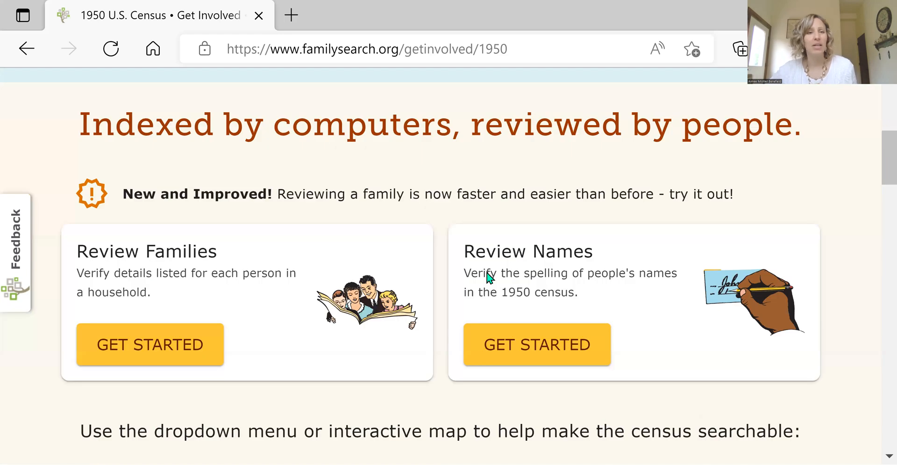
Step: Browse the contribution cards per state on the census project page and advance them to the next set of states
{"action": "scroll", "coordinate": [486, 279], "scroll_direction": "down", "scroll_amount": 5}
{"action": "scroll", "coordinate": [490, 278], "scroll_direction": "up", "scroll_amount": 2}
{"action": "scroll", "coordinate": [491, 277], "scroll_direction": "down", "scroll_amount": 6}
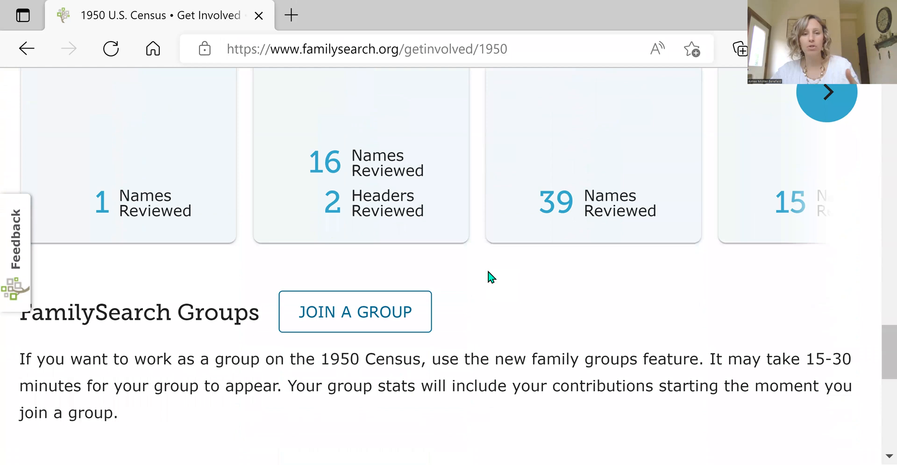
{"action": "scroll", "coordinate": [490, 278], "scroll_direction": "up", "scroll_amount": 1}
{"action": "scroll", "coordinate": [582, 267], "scroll_direction": "up", "scroll_amount": 1}
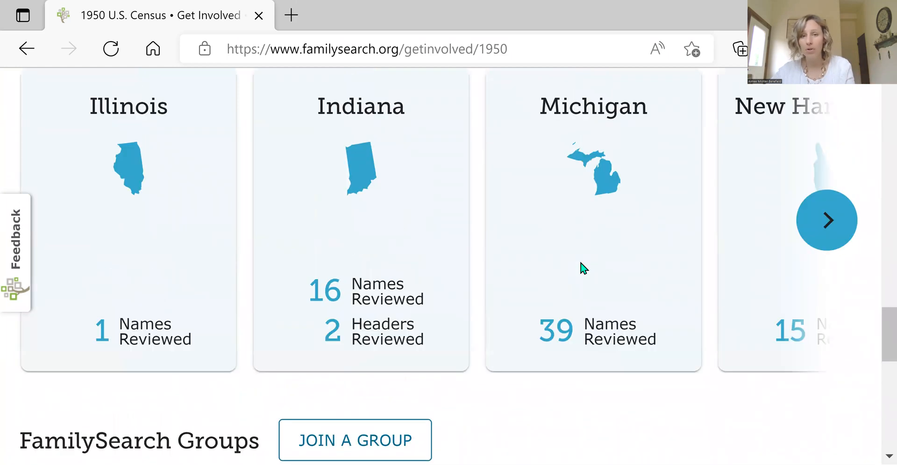
{"action": "scroll", "coordinate": [583, 267], "scroll_direction": "up", "scroll_amount": 1}
{"action": "left_click", "coordinate": [830, 289]}
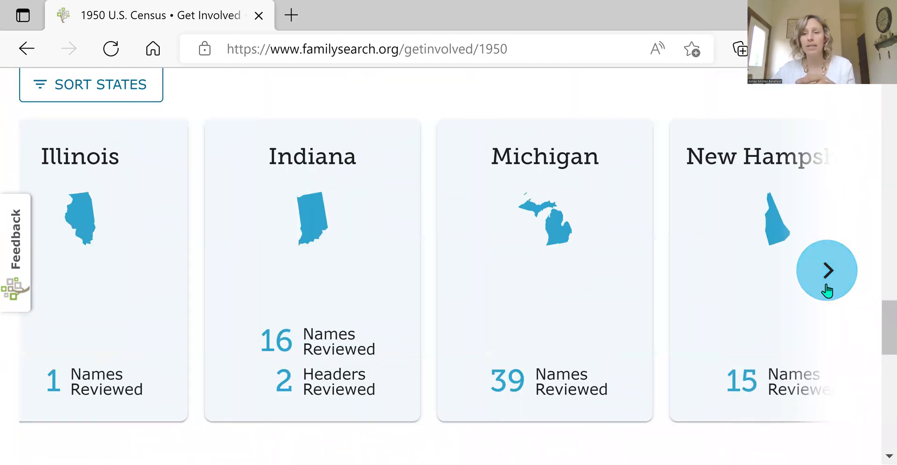
Step: Look over the FamilySearch Groups section, the What Was Life Like in 1950? section and the interactive state map
{"action": "scroll", "coordinate": [585, 306], "scroll_direction": "down", "scroll_amount": 4}
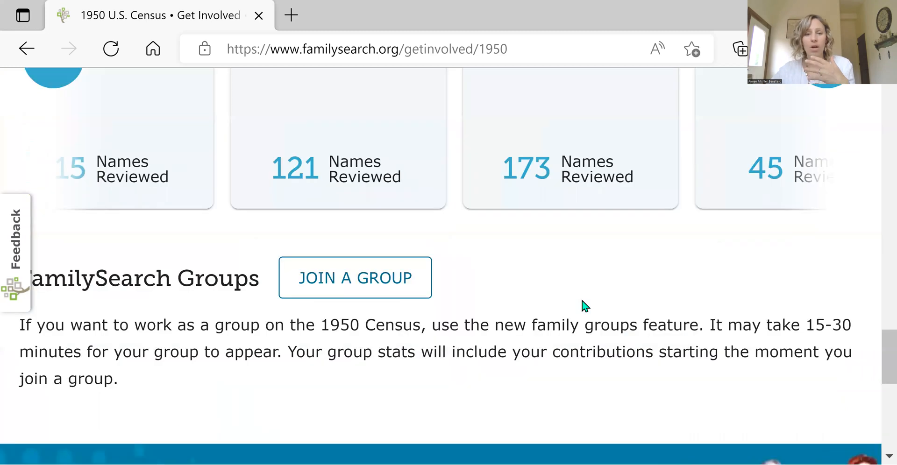
{"action": "scroll", "coordinate": [584, 306], "scroll_direction": "down", "scroll_amount": 7}
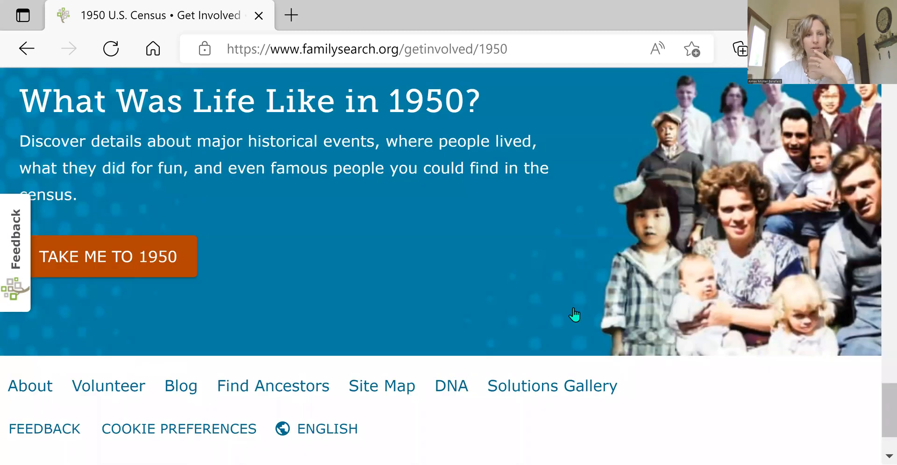
{"action": "scroll", "coordinate": [574, 315], "scroll_direction": "up", "scroll_amount": 7}
{"action": "scroll", "coordinate": [574, 315], "scroll_direction": "up", "scroll_amount": 6}
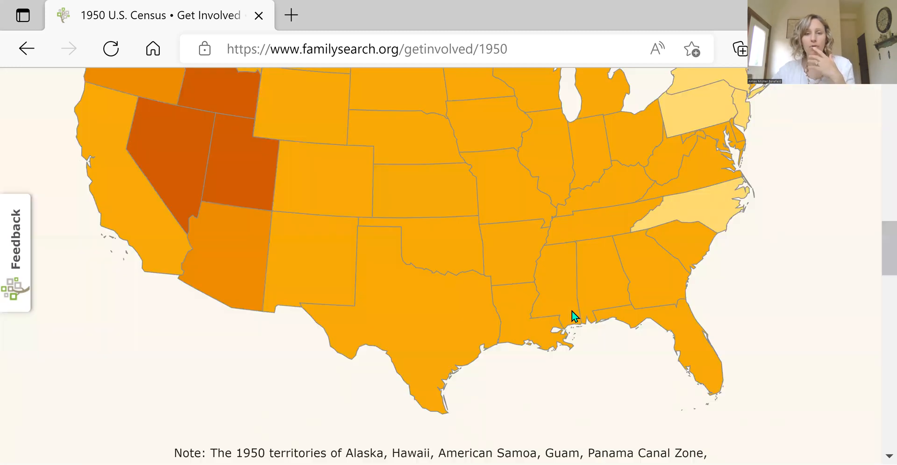
{"action": "scroll", "coordinate": [574, 316], "scroll_direction": "up", "scroll_amount": 8}
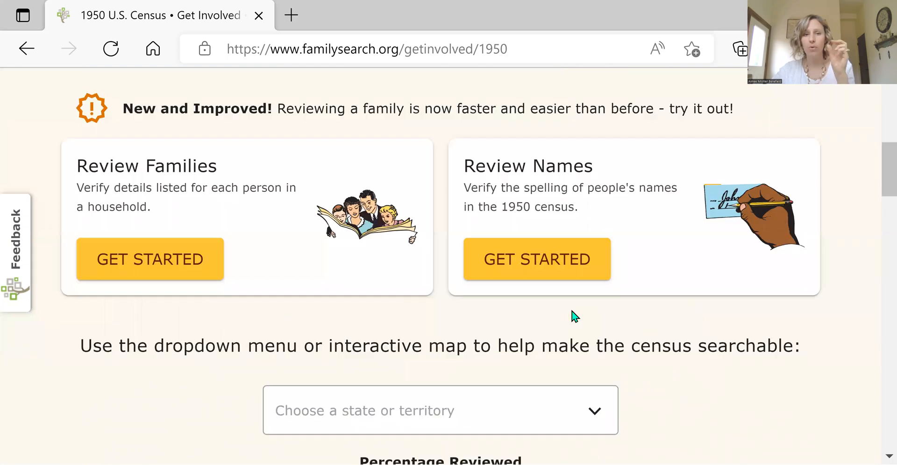
{"action": "scroll", "coordinate": [574, 316], "scroll_direction": "up", "scroll_amount": 5}
{"action": "scroll", "coordinate": [56, 177], "scroll_direction": "up", "scroll_amount": 1}
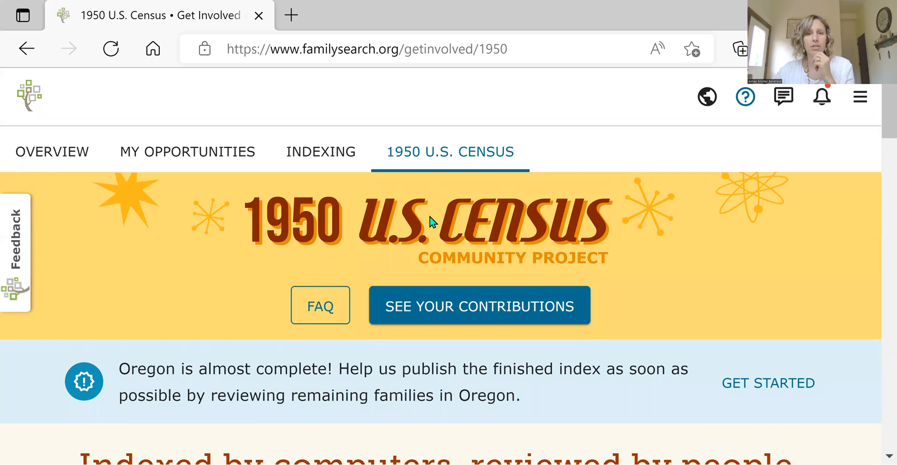
Step: Start the Review Names task for the 1950 census and choose Ohio as the state
{"action": "scroll", "coordinate": [398, 189], "scroll_direction": "down", "scroll_amount": 5}
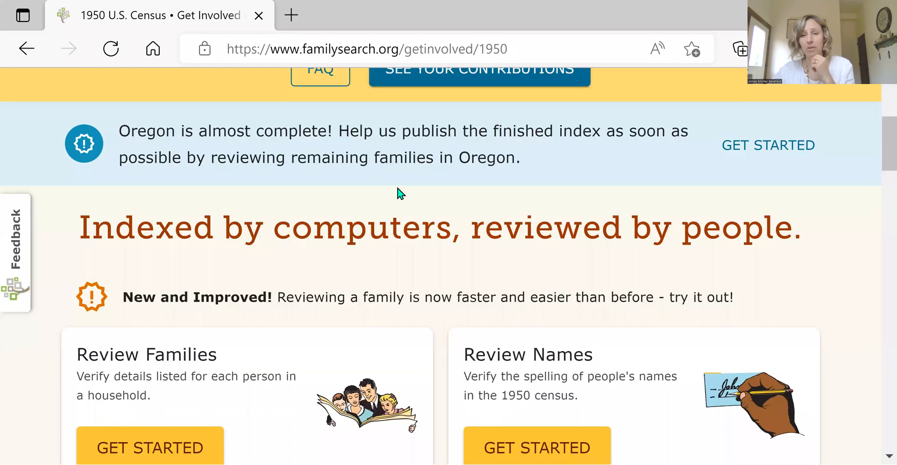
{"action": "scroll", "coordinate": [400, 193], "scroll_direction": "down", "scroll_amount": 4}
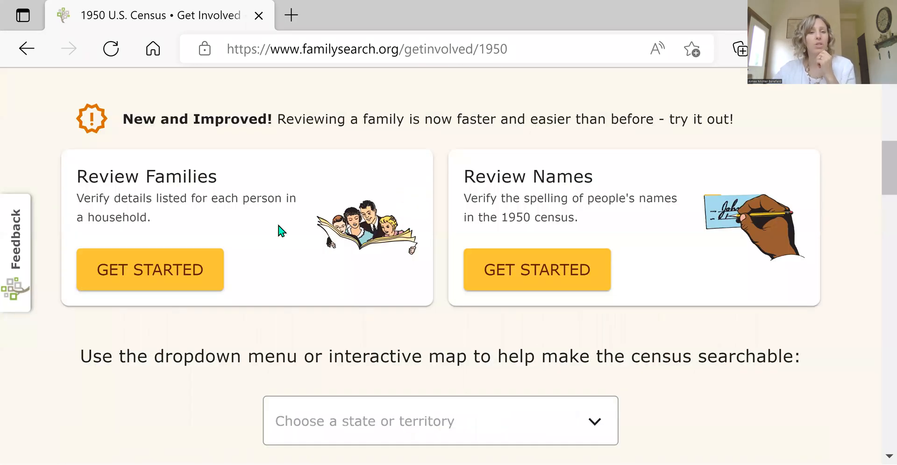
{"action": "scroll", "coordinate": [234, 191], "scroll_direction": "up", "scroll_amount": 3}
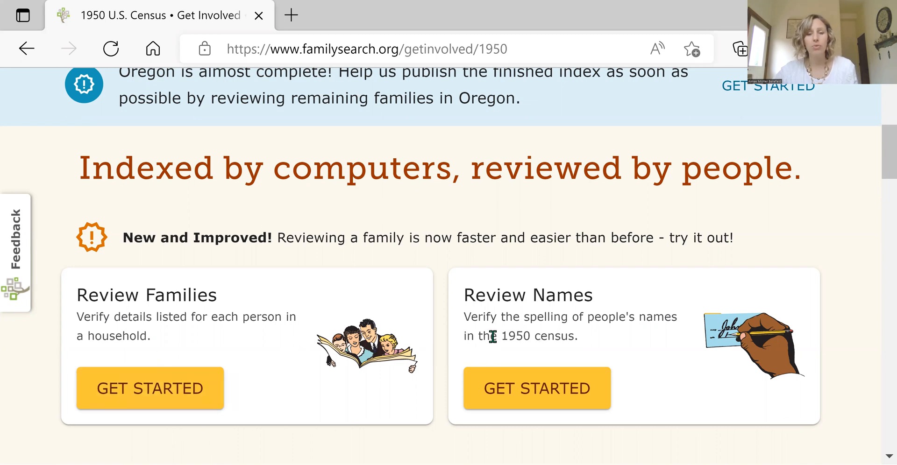
{"action": "scroll", "coordinate": [578, 294], "scroll_direction": "down", "scroll_amount": 1}
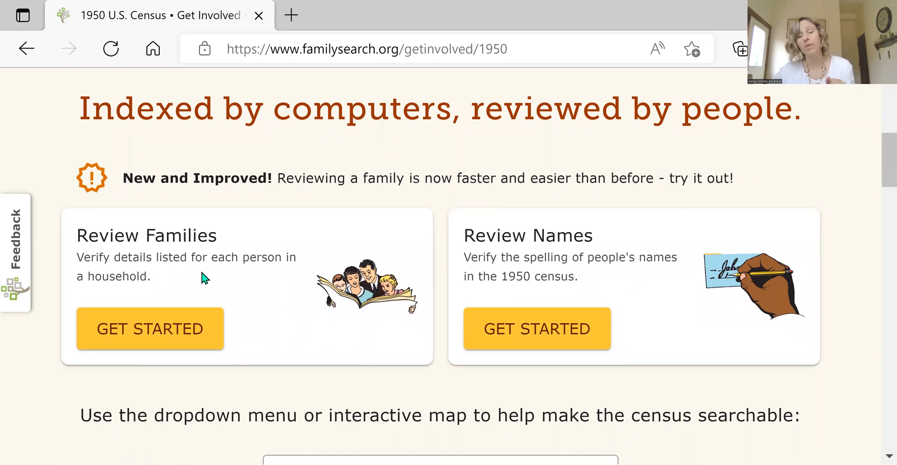
{"action": "left_click", "coordinate": [532, 333]}
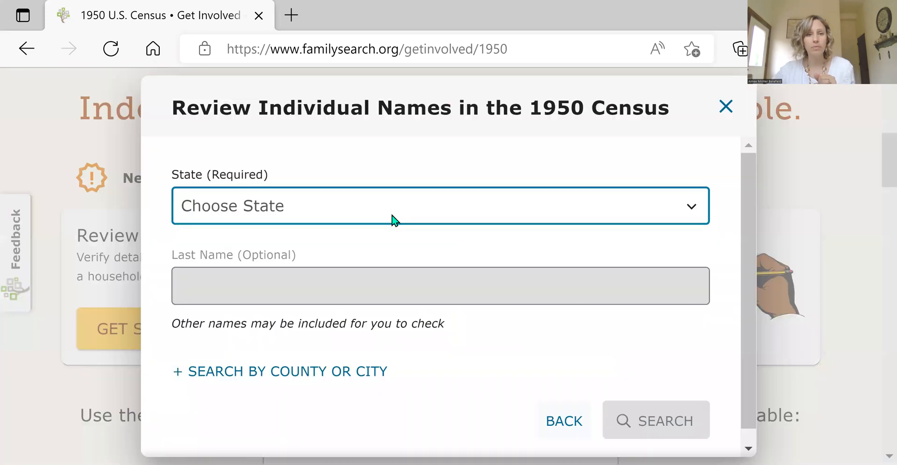
{"action": "left_click", "coordinate": [425, 204]}
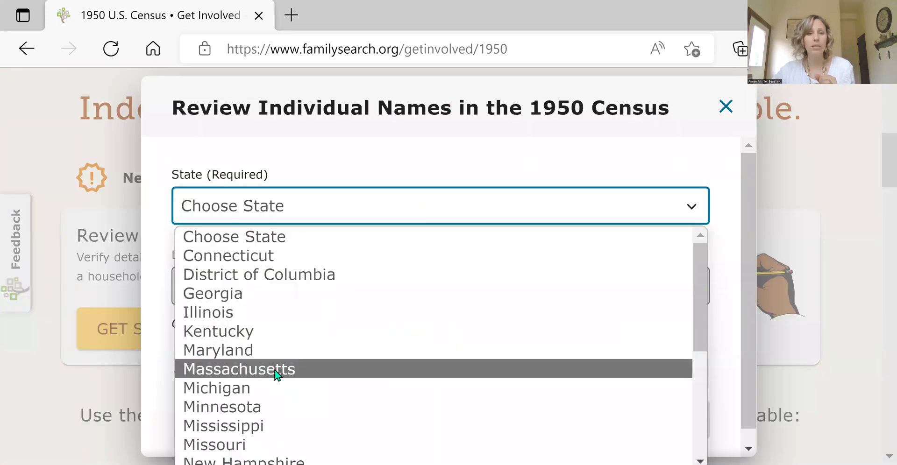
{"action": "scroll", "coordinate": [277, 374], "scroll_direction": "down", "scroll_amount": 3}
{"action": "scroll", "coordinate": [277, 374], "scroll_direction": "down", "scroll_amount": 2}
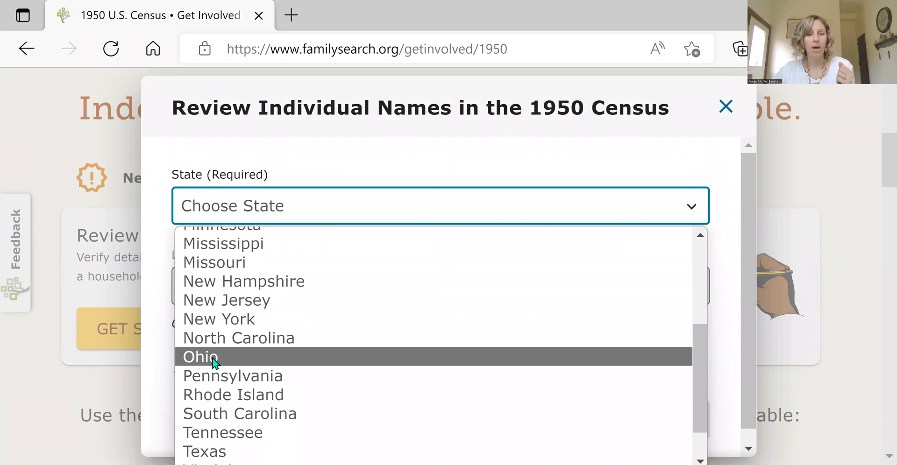
{"action": "left_click", "coordinate": [213, 357]}
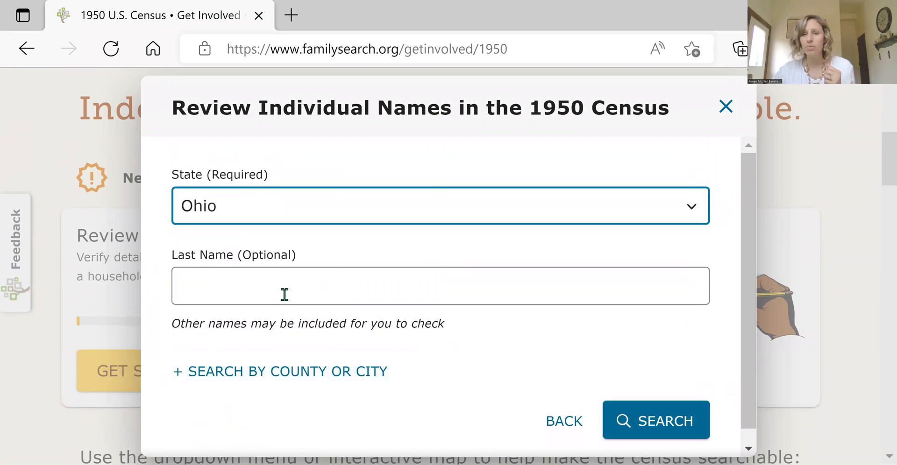
Step: Enter the optional last name and search for matching Ohio names to review
{"action": "left_click", "coordinate": [289, 285]}
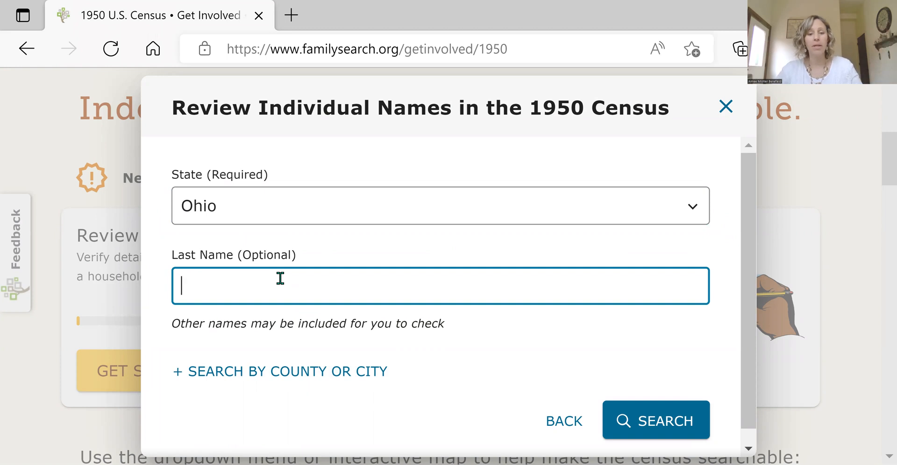
{"action": "type", "text": "Mishler"}
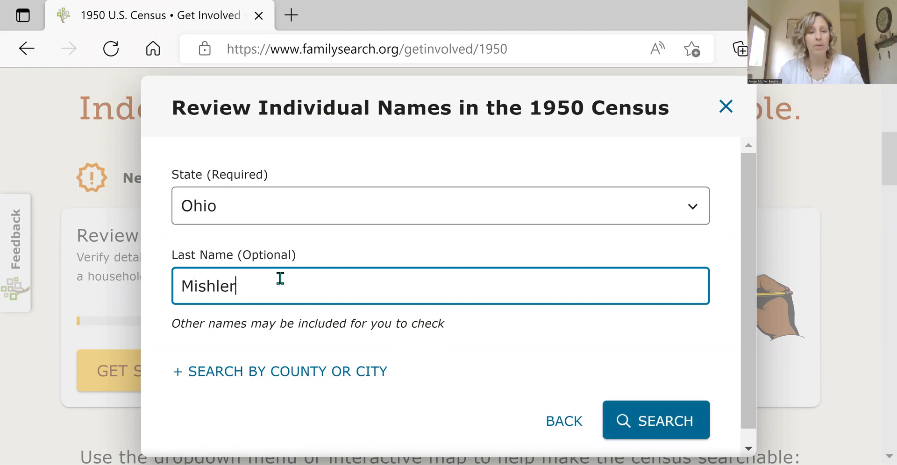
{"action": "scroll", "coordinate": [525, 358], "scroll_direction": "down", "scroll_amount": 1}
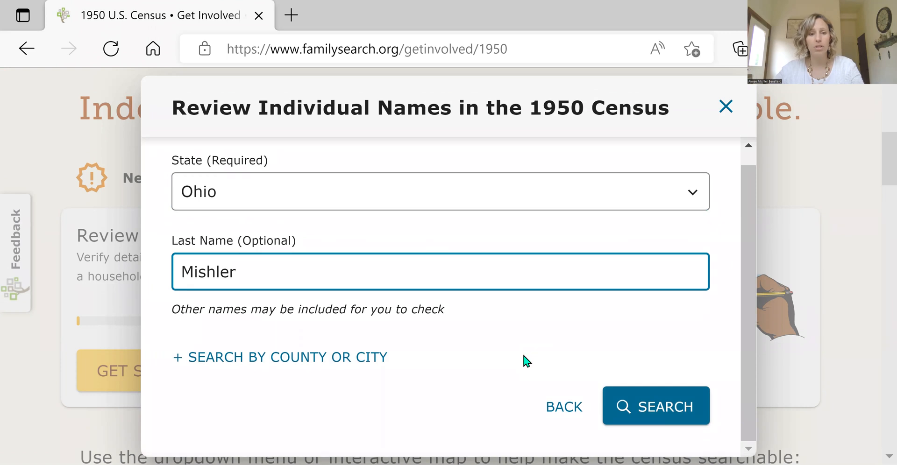
{"action": "left_click", "coordinate": [658, 401]}
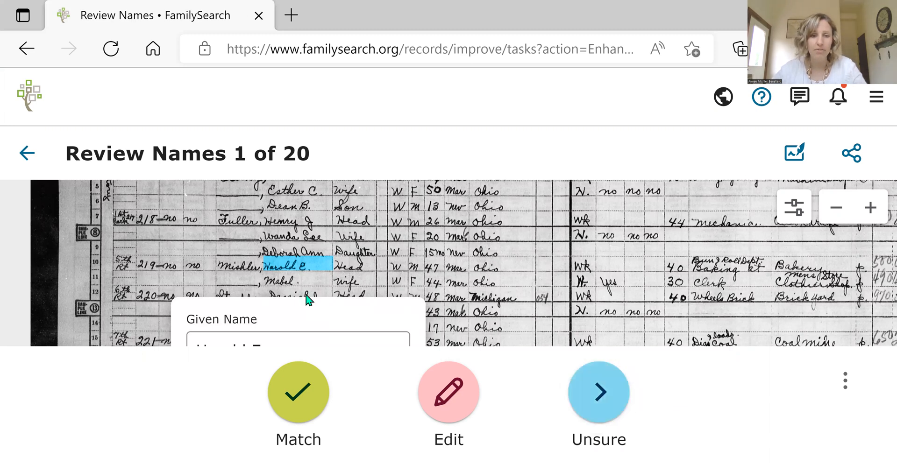
Step: Zoom the census image out and back in on the highlighted name to compare it with the Given Name entry
{"action": "scroll", "coordinate": [379, 286], "scroll_direction": "down", "scroll_amount": 5}
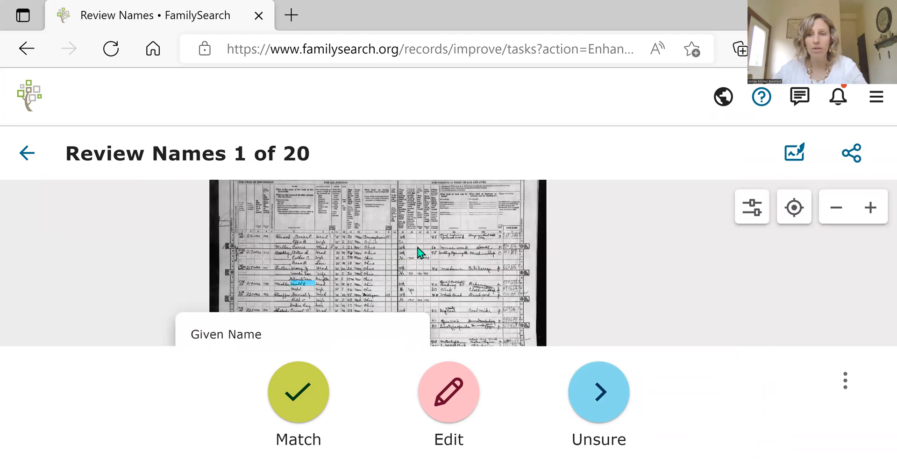
{"action": "scroll", "coordinate": [543, 259], "scroll_direction": "up", "scroll_amount": 5}
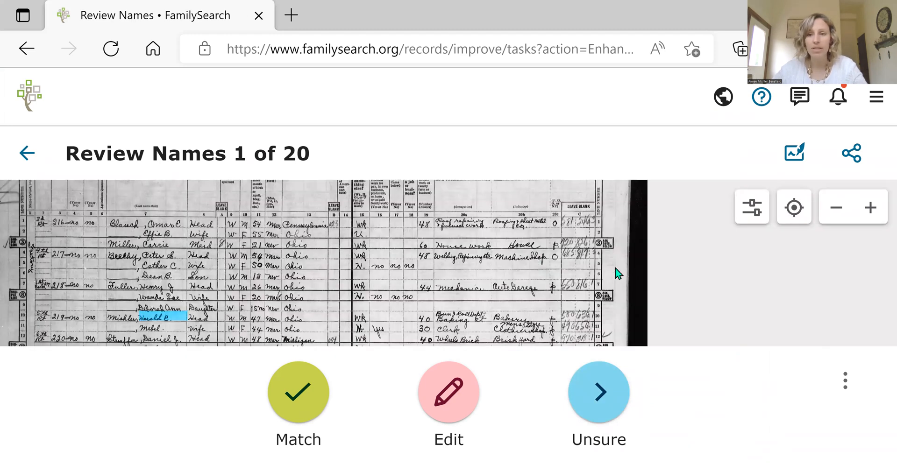
{"action": "scroll", "coordinate": [467, 268], "scroll_direction": "up", "scroll_amount": 2}
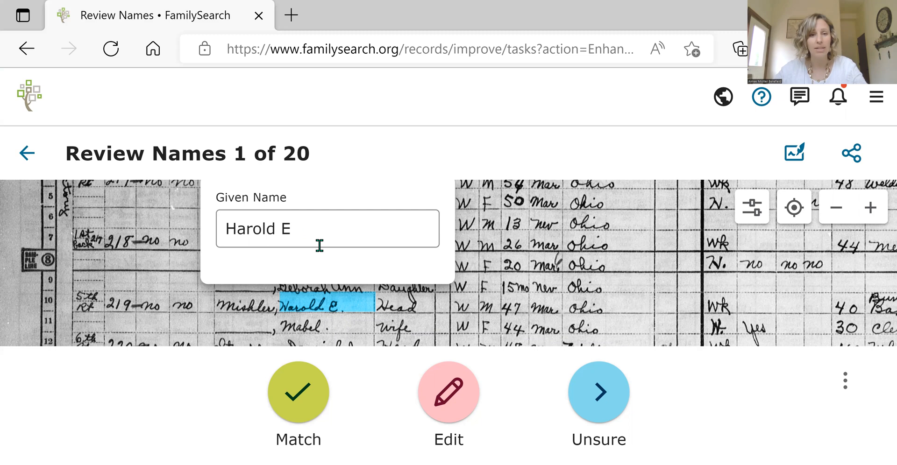
Step: Mark the first highlighted given name as a match and compare name 2 with its Given Name entry
{"action": "left_click", "coordinate": [300, 393]}
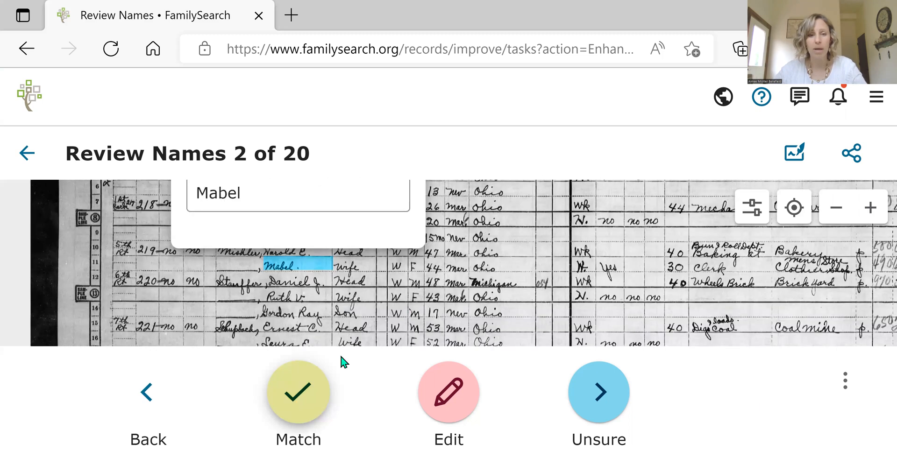
{"action": "scroll", "coordinate": [423, 299], "scroll_direction": "down", "scroll_amount": 3}
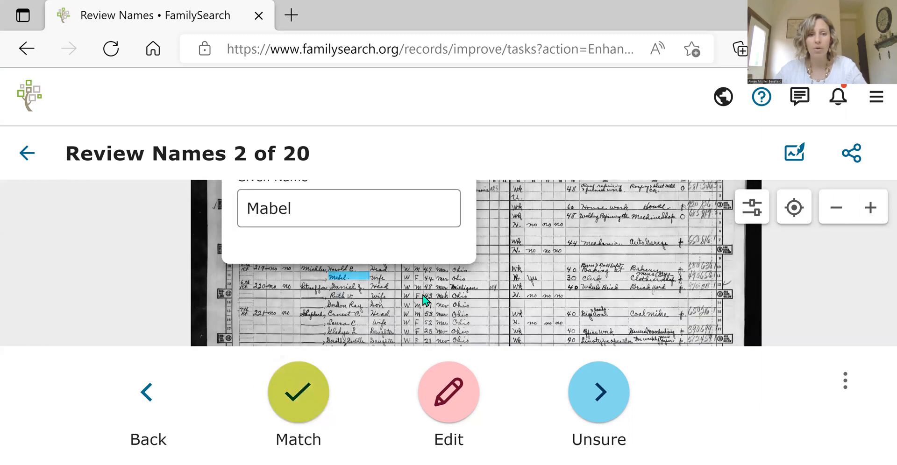
{"action": "scroll", "coordinate": [424, 299], "scroll_direction": "up", "scroll_amount": 3}
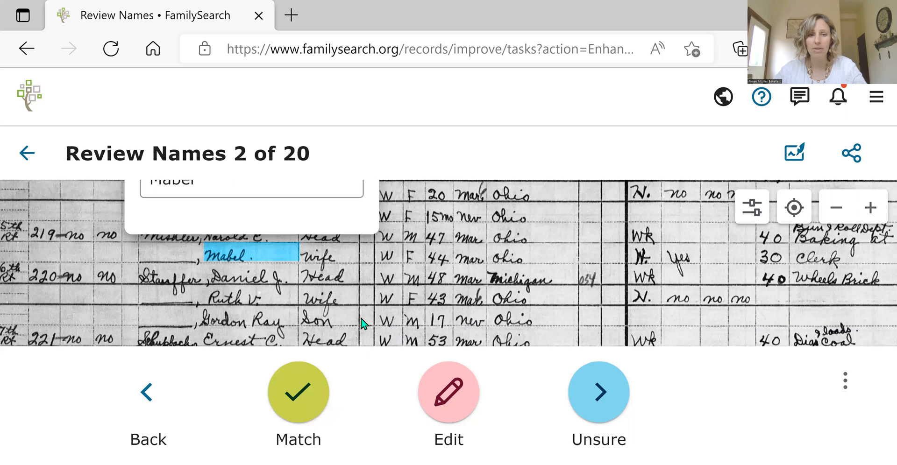
{"action": "left_click_drag", "start_coordinate": [471, 287], "coordinate": [542, 312]}
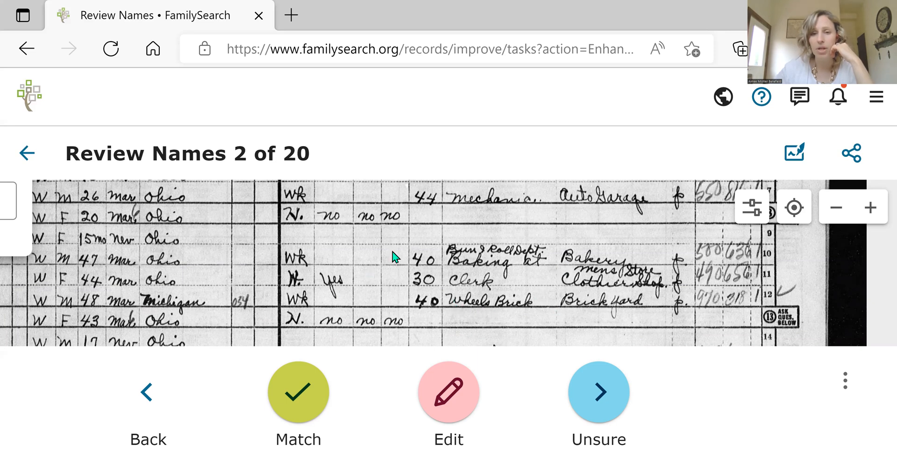
Step: Examine the age, marital status, birthplace, work status and occupation columns of the census sheet around the second name
{"action": "scroll", "coordinate": [372, 297], "scroll_direction": "up", "scroll_amount": 1}
{"action": "scroll", "coordinate": [381, 299], "scroll_direction": "up", "scroll_amount": 5}
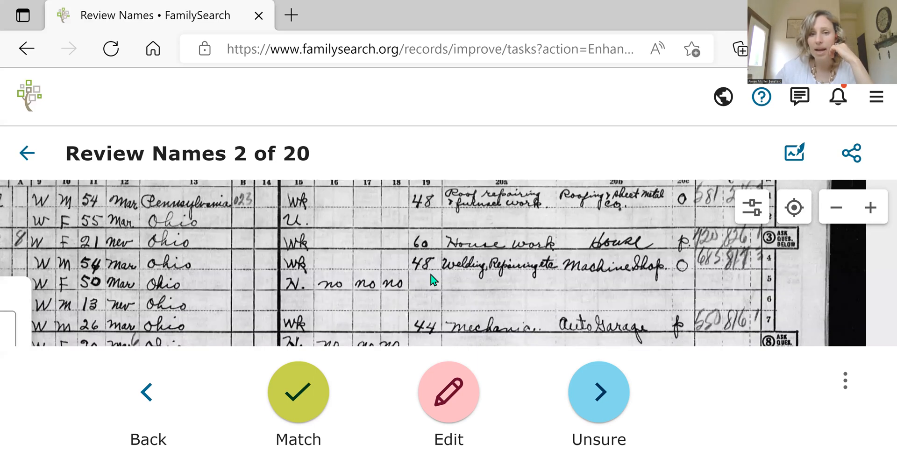
{"action": "scroll", "coordinate": [394, 266], "scroll_direction": "left", "scroll_amount": 3}
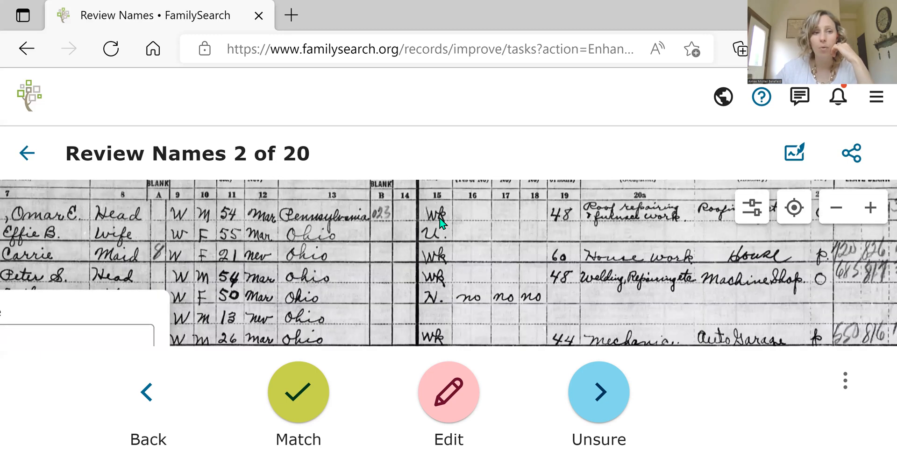
{"action": "scroll", "coordinate": [385, 257], "scroll_direction": "left", "scroll_amount": 4}
{"action": "scroll", "coordinate": [385, 257], "scroll_direction": "down", "scroll_amount": 1}
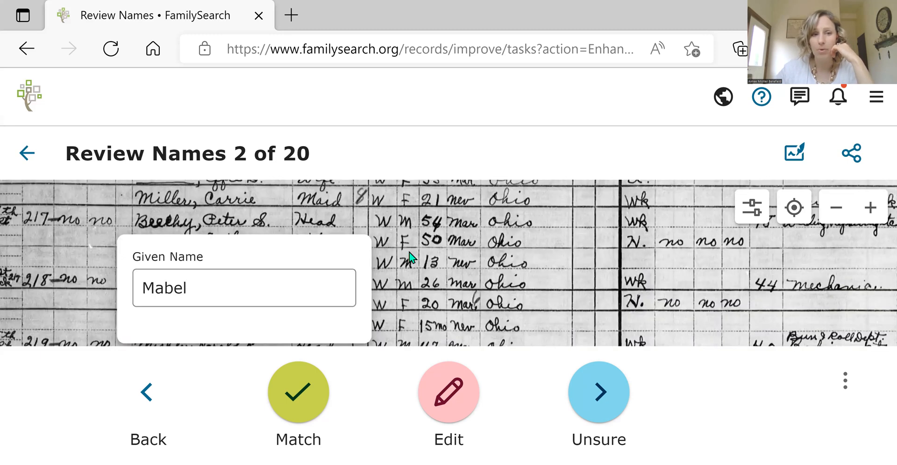
{"action": "scroll", "coordinate": [481, 220], "scroll_direction": "left", "scroll_amount": 1}
{"action": "scroll", "coordinate": [481, 220], "scroll_direction": "down", "scroll_amount": 1}
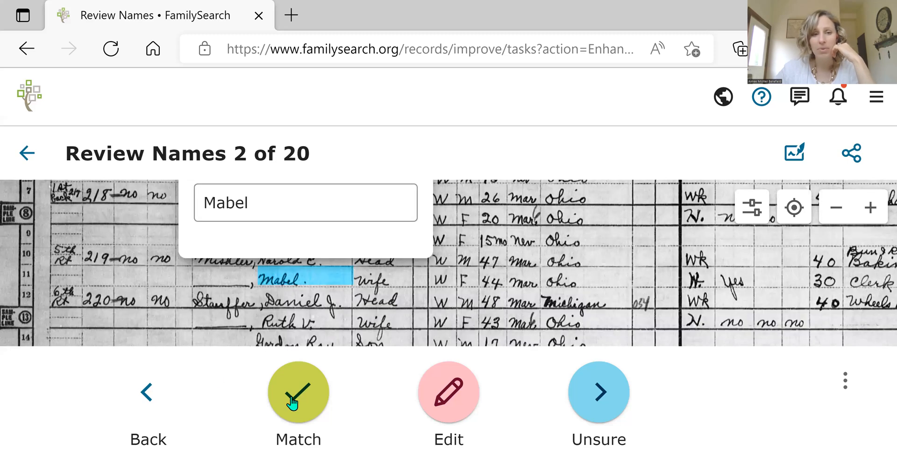
Step: Mark names 2 through 6 of the batch as matching the handwriting on the census sheet
{"action": "left_click", "coordinate": [292, 401]}
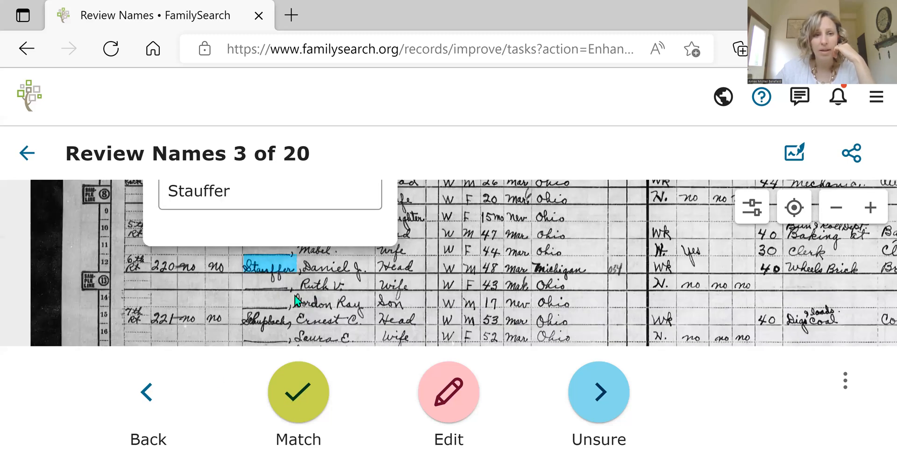
{"action": "left_click", "coordinate": [304, 406]}
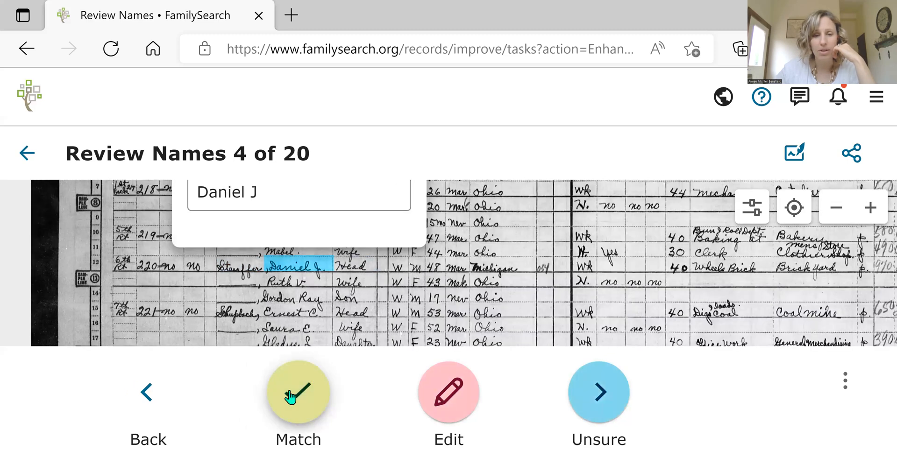
{"action": "left_click", "coordinate": [290, 397]}
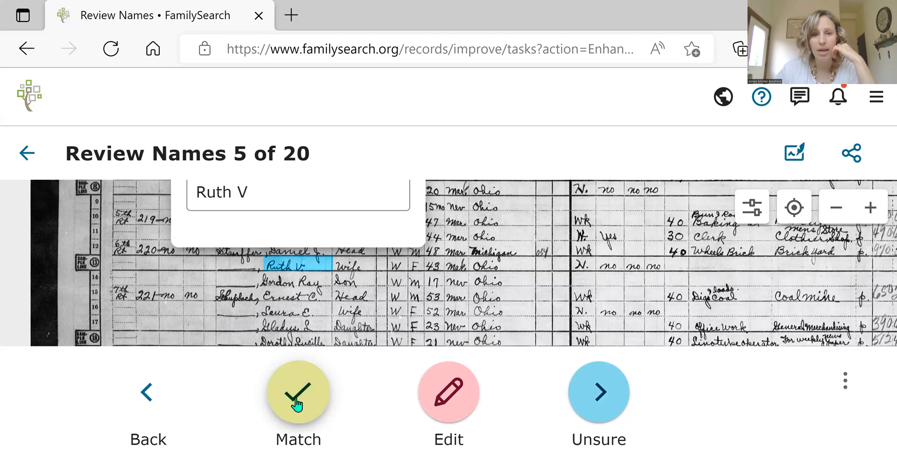
{"action": "left_click", "coordinate": [294, 376]}
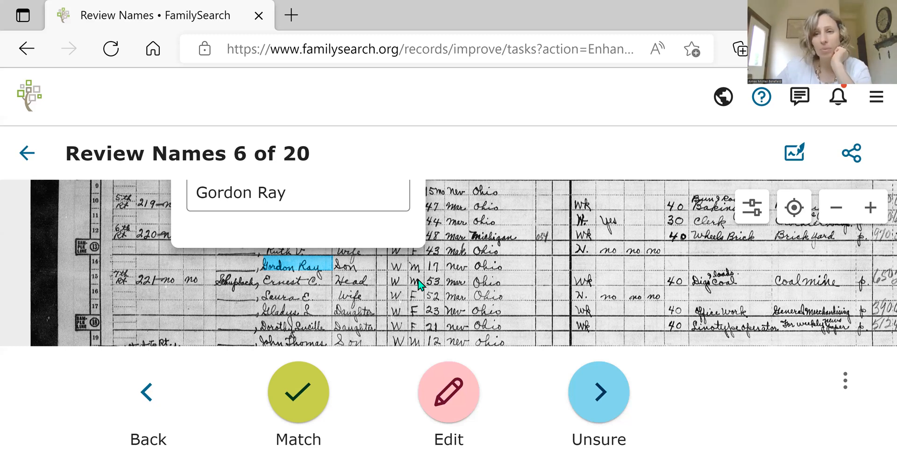
{"action": "left_click", "coordinate": [294, 395]}
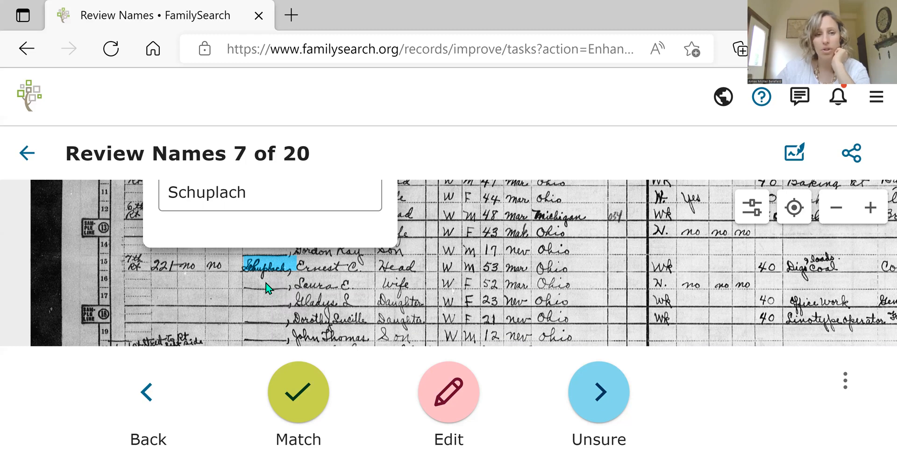
Step: Examine the highlighted surname of name 7 up close and compare its handwriting letter by letter with the Surname entry
{"action": "scroll", "coordinate": [267, 288], "scroll_direction": "down", "scroll_amount": 2}
{"action": "scroll", "coordinate": [257, 284], "scroll_direction": "up", "scroll_amount": 3}
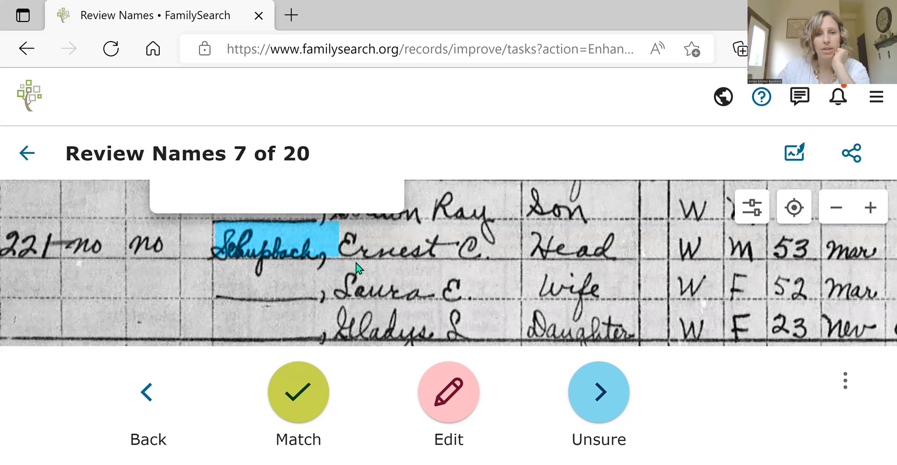
{"action": "scroll", "coordinate": [356, 267], "scroll_direction": "down", "scroll_amount": 3}
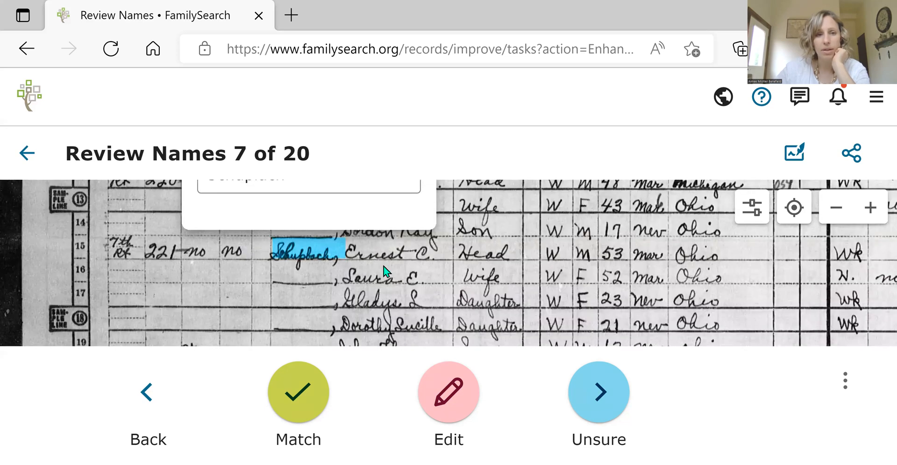
{"action": "scroll", "coordinate": [378, 281], "scroll_direction": "down", "scroll_amount": 3}
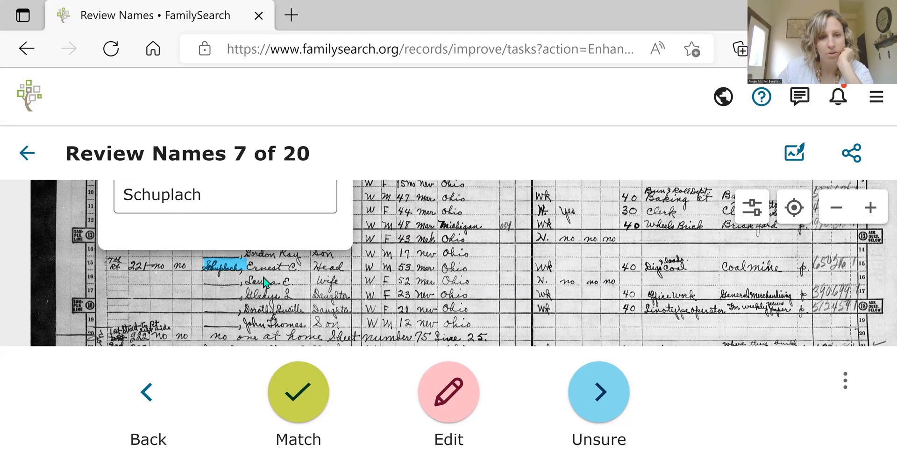
{"action": "scroll", "coordinate": [264, 282], "scroll_direction": "up", "scroll_amount": 3}
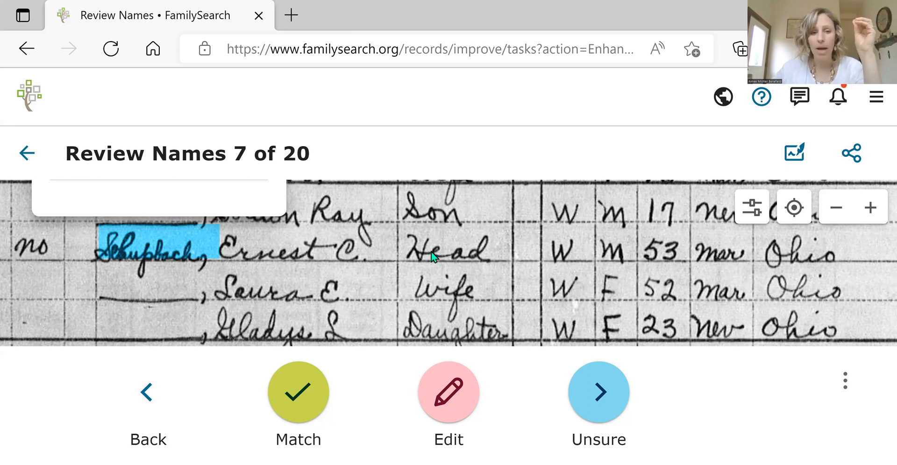
{"action": "scroll", "coordinate": [444, 234], "scroll_direction": "up", "scroll_amount": 1}
{"action": "scroll", "coordinate": [367, 320], "scroll_direction": "down", "scroll_amount": 1}
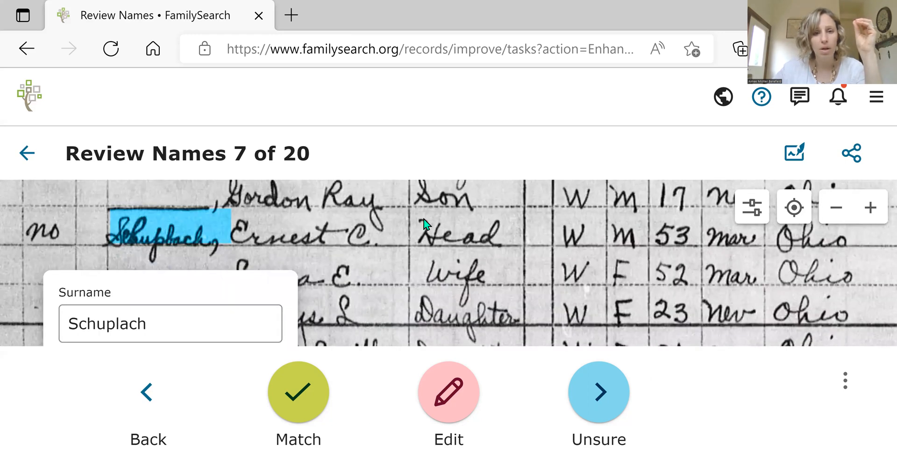
{"action": "scroll", "coordinate": [420, 224], "scroll_direction": "down", "scroll_amount": 1}
{"action": "scroll", "coordinate": [449, 236], "scroll_direction": "up", "scroll_amount": 1}
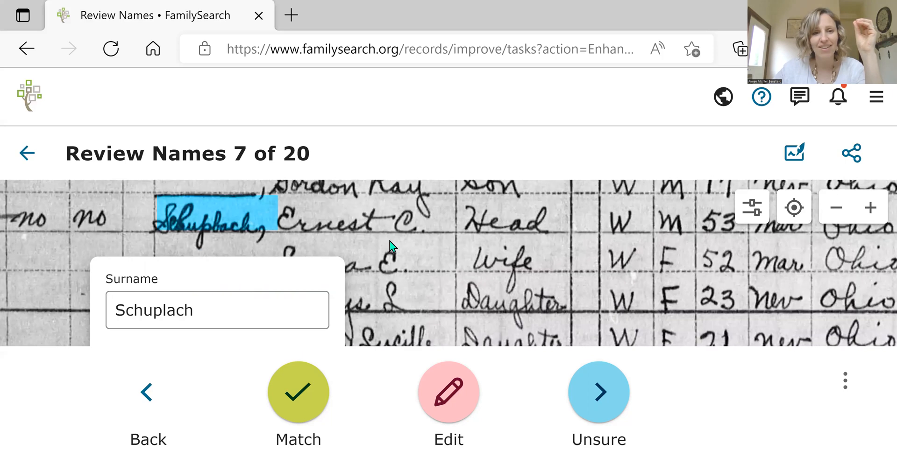
{"action": "scroll", "coordinate": [374, 233], "scroll_direction": "down", "scroll_amount": 1}
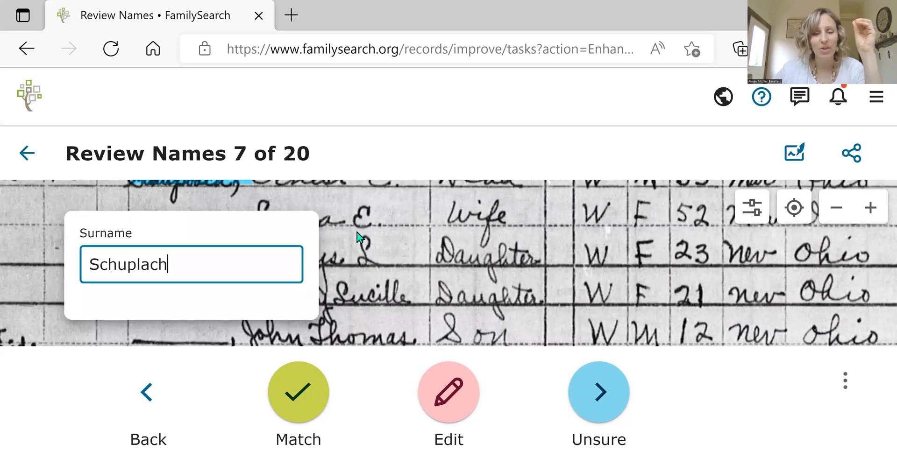
Step: Correct the Surname entry of name 7 by replacing the letter "l" after the "p" with "b"
{"action": "left_click", "coordinate": [366, 248]}
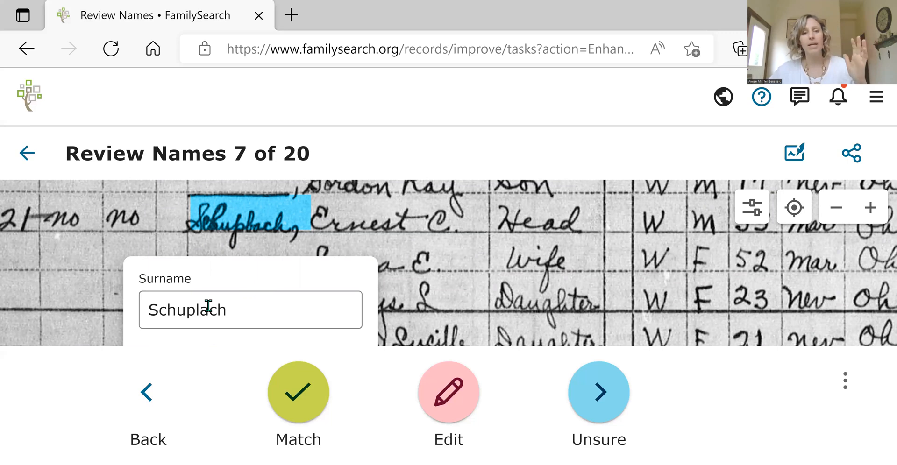
{"action": "left_click", "coordinate": [227, 307]}
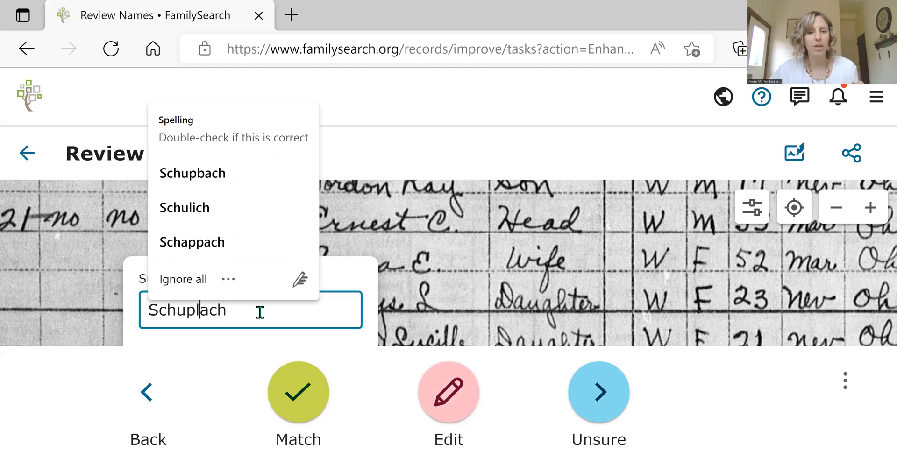
{"action": "left_click", "coordinate": [204, 308]}
{"action": "key", "text": "BackSpace"}
{"action": "type", "text": "b"}
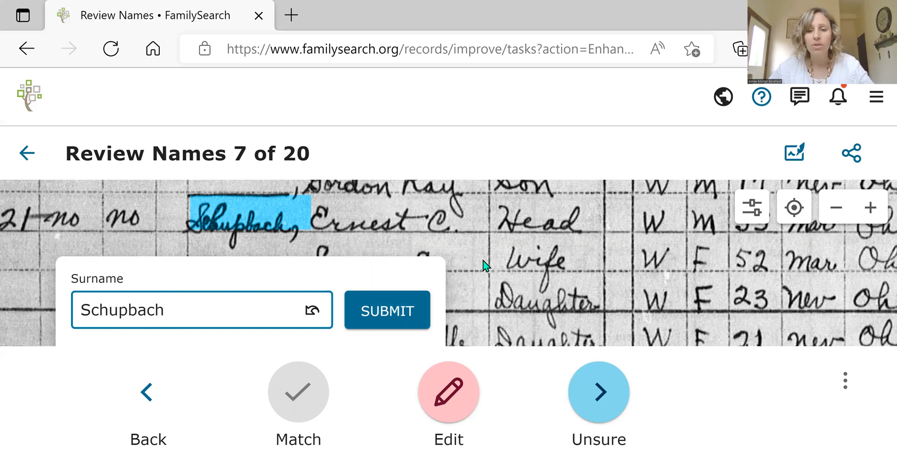
Step: Look across the household's census rows, from the relationship column to birthplace and work status, and back to the surname
{"action": "left_click_drag", "start_coordinate": [438, 269], "coordinate": [412, 242]}
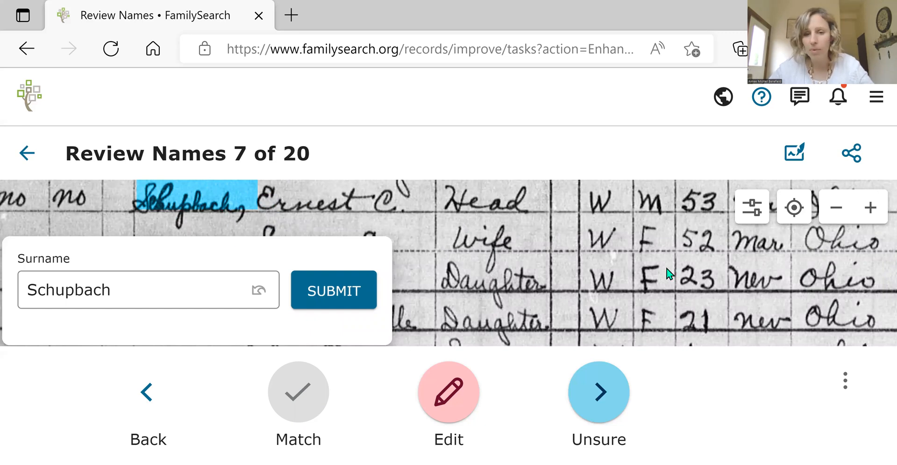
{"action": "left_click_drag", "start_coordinate": [658, 270], "coordinate": [576, 304]}
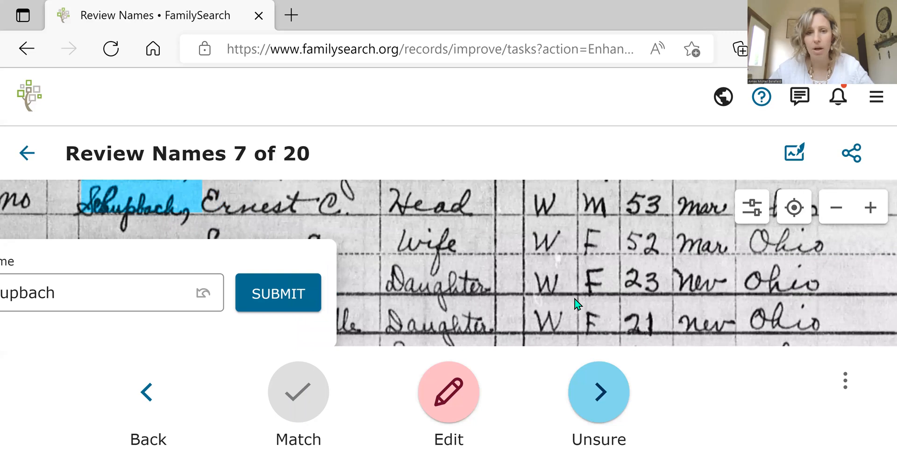
{"action": "left_click_drag", "start_coordinate": [725, 266], "coordinate": [491, 262]}
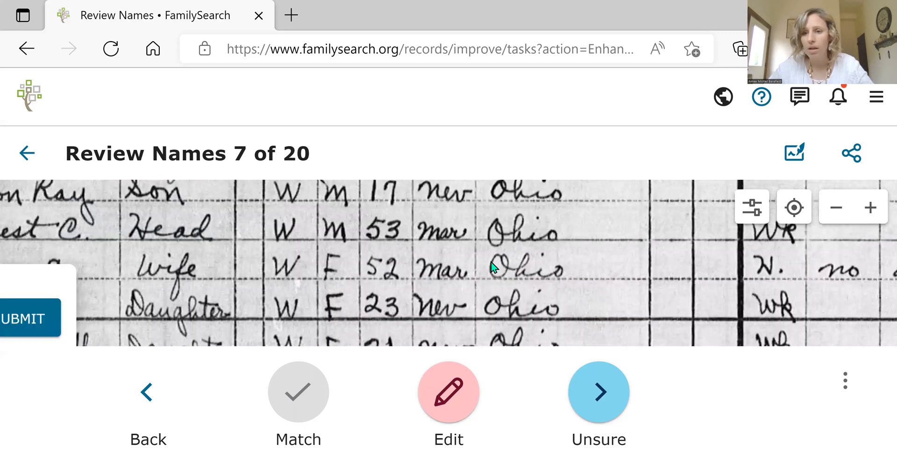
{"action": "left_click_drag", "start_coordinate": [788, 236], "coordinate": [672, 235]}
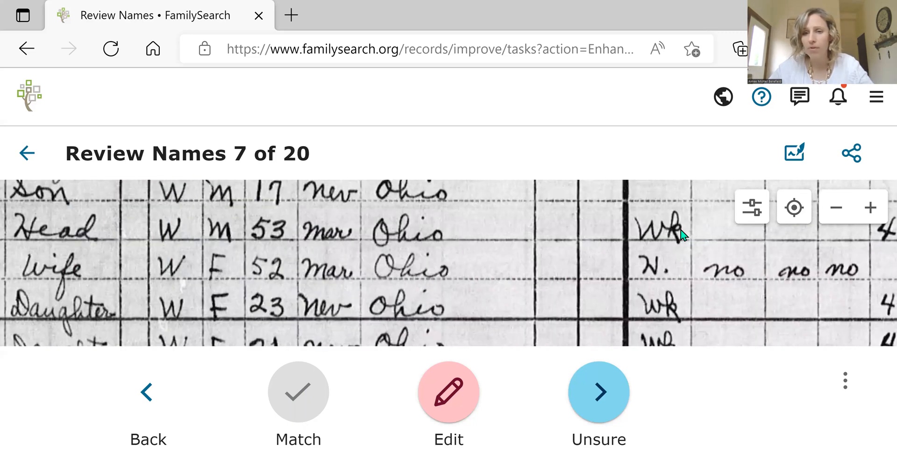
{"action": "left_click_drag", "start_coordinate": [290, 248], "coordinate": [463, 248]}
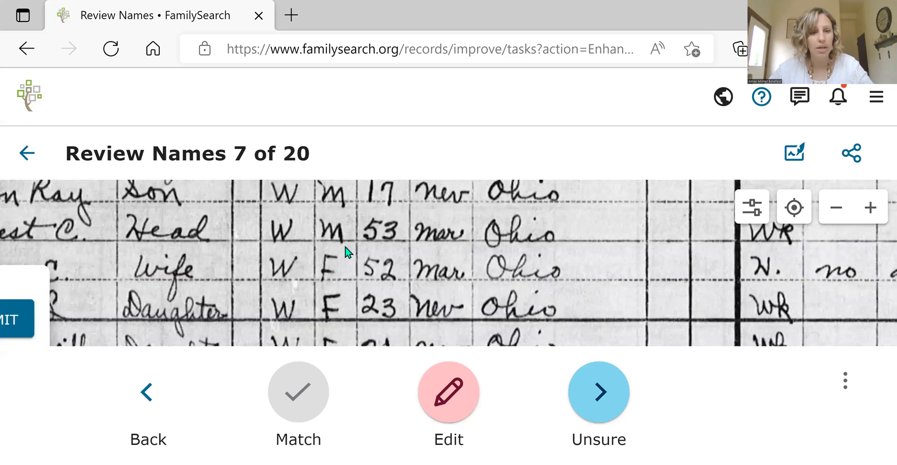
{"action": "left_click_drag", "start_coordinate": [165, 247], "coordinate": [395, 219]}
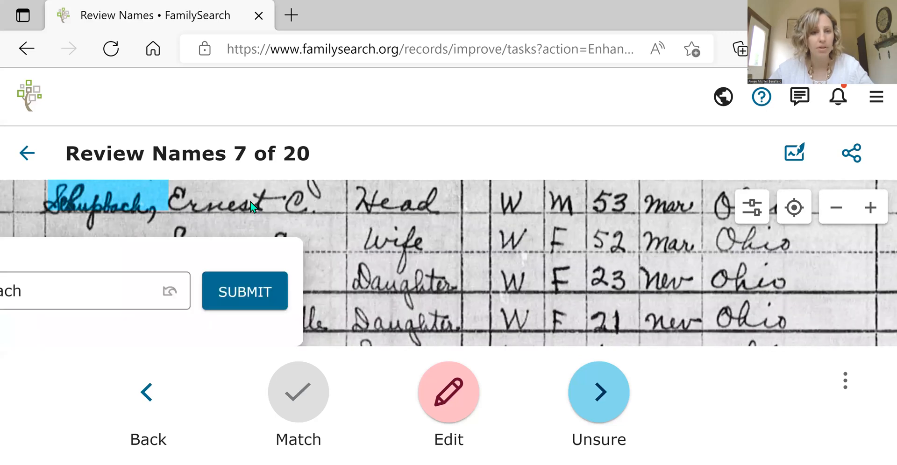
{"action": "left_click_drag", "start_coordinate": [369, 269], "coordinate": [465, 250]}
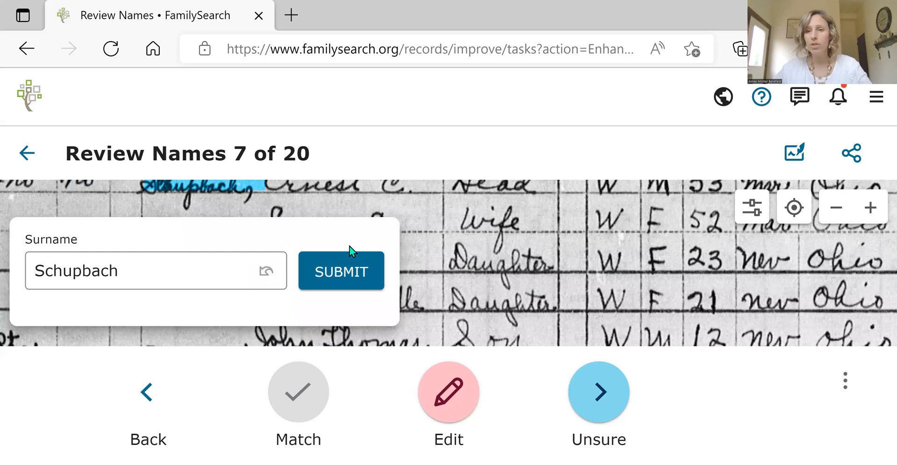
Step: Submit the corrected surname for name 7 and mark the given name of name 8 as a match
{"action": "left_click", "coordinate": [341, 282]}
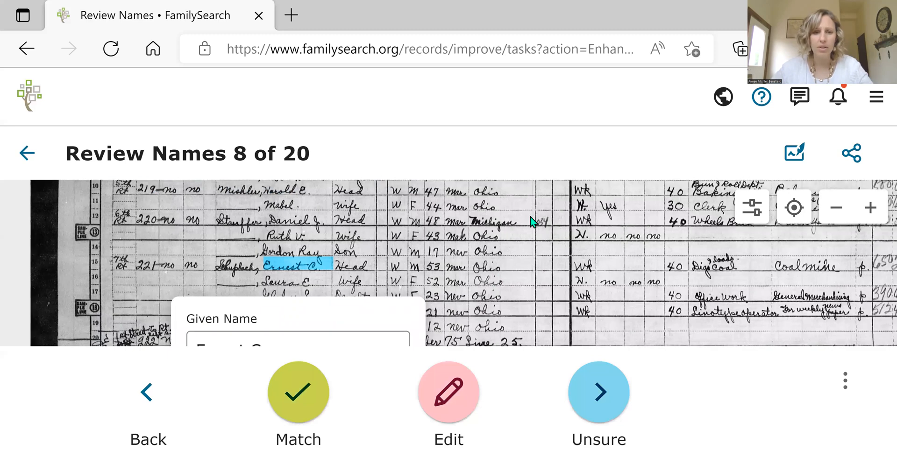
{"action": "left_click", "coordinate": [288, 402]}
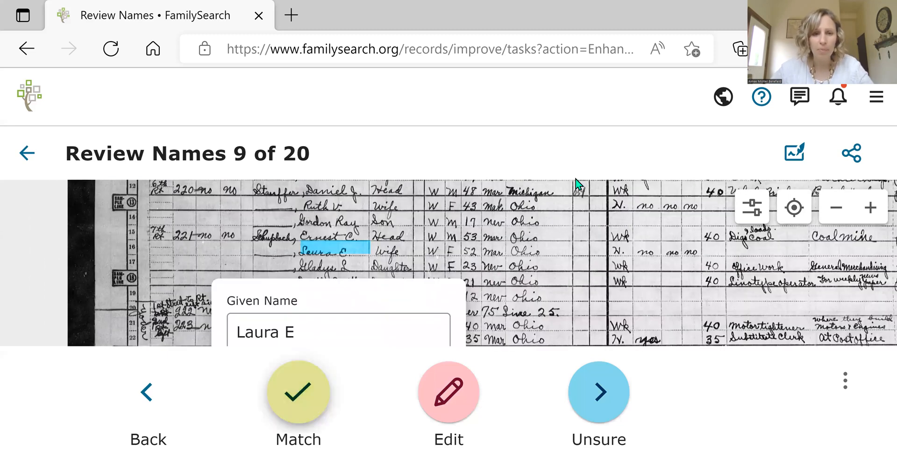